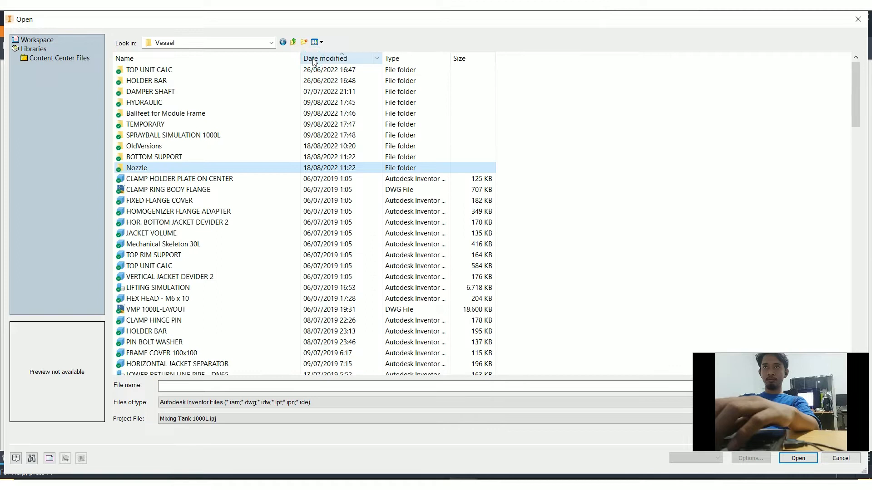
# Sort the Vessel folder's files by modification date, newest first, and open the VMP 1000L assembly
pyautogui.click(312, 61)
pyautogui.click(313, 61)
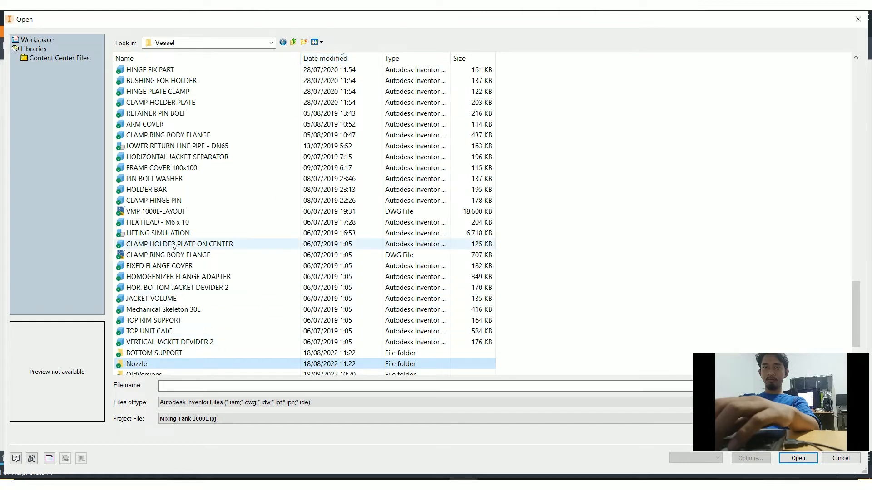
pyautogui.scroll(6, 181, 204)
pyautogui.scroll(20, 179, 171)
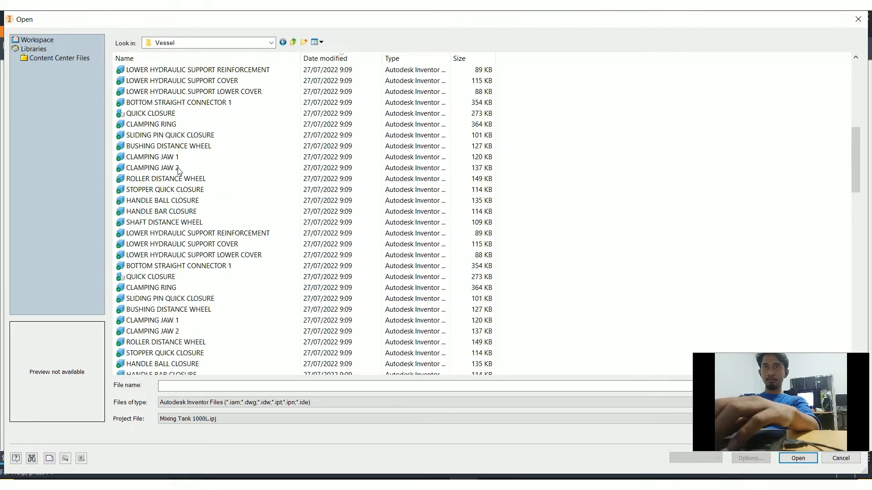
pyautogui.click(148, 91)
pyautogui.doubleClick(143, 80)
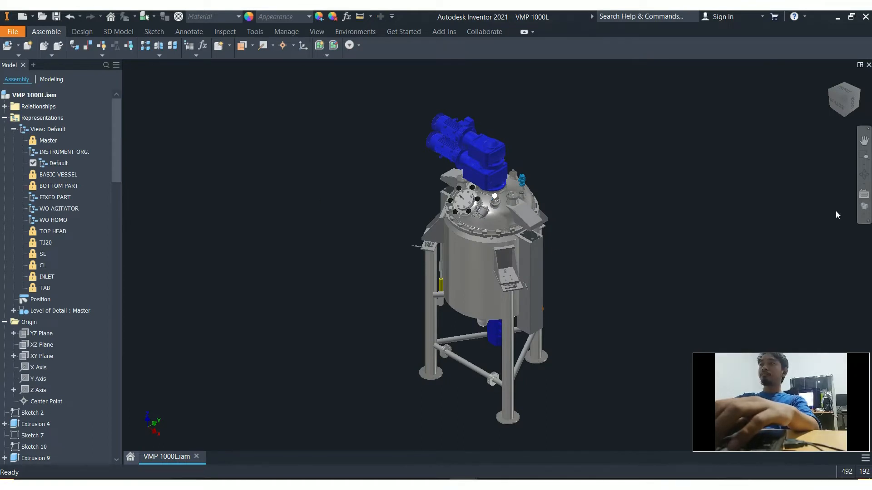
# Set the assembly's visual style to Shaded with edges
pyautogui.click(863, 208)
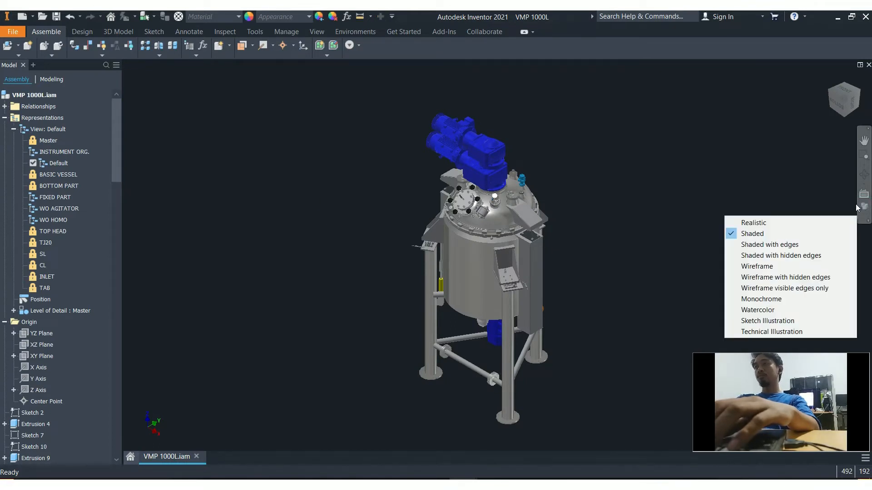
pyautogui.click(797, 245)
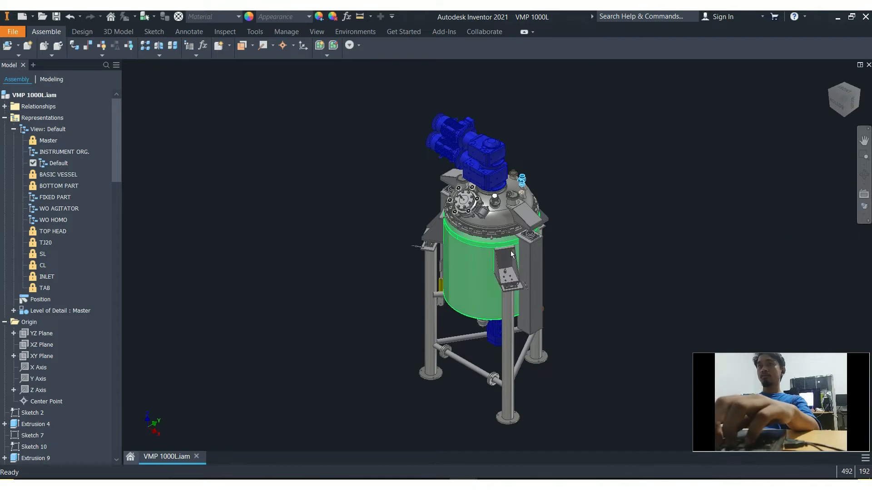
# Set the selection filter to part priority for picking parts on the vessel's bottom flange
pyautogui.scroll(3, 538, 251)
pyautogui.keyDown('shift'); pyautogui.moveTo(607, 260); pyautogui.dragTo(654, 200, button='middle'); pyautogui.keyUp('shift')
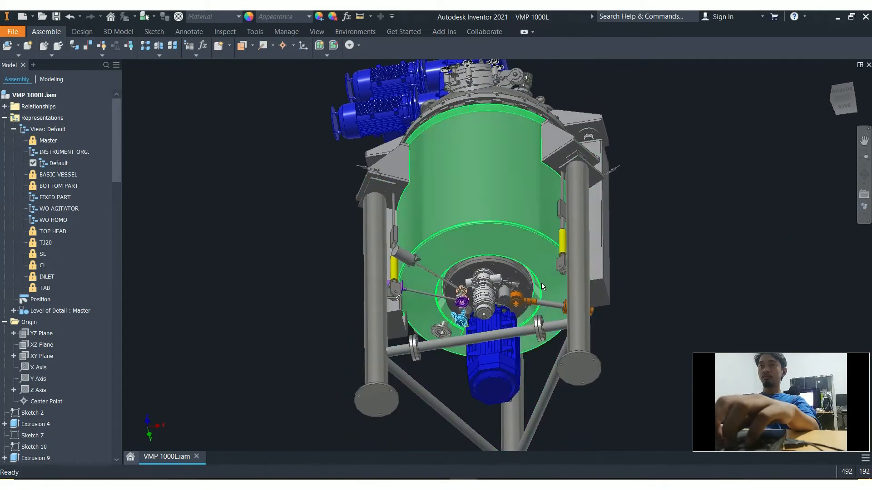
pyautogui.scroll(5, 510, 285)
pyautogui.scroll(-5, 513, 268)
pyautogui.moveTo(410, 339); pyautogui.dragTo(463, 284, button='middle')
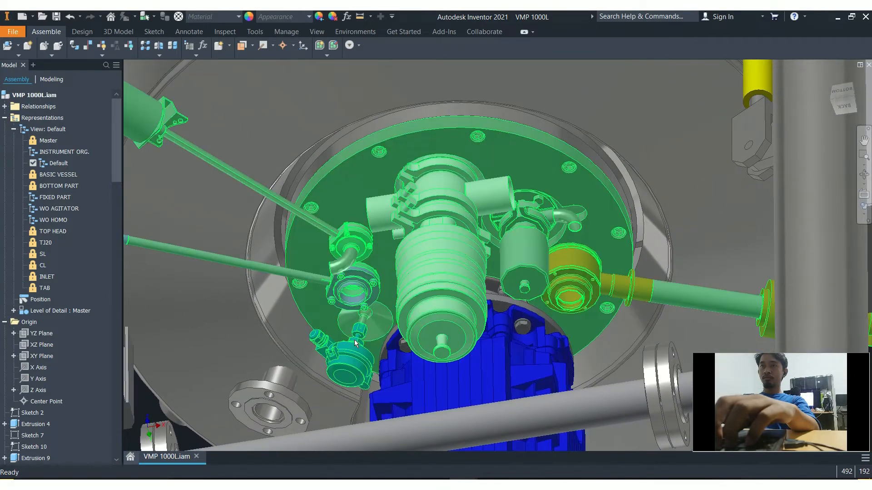
pyautogui.scroll(3, 368, 330)
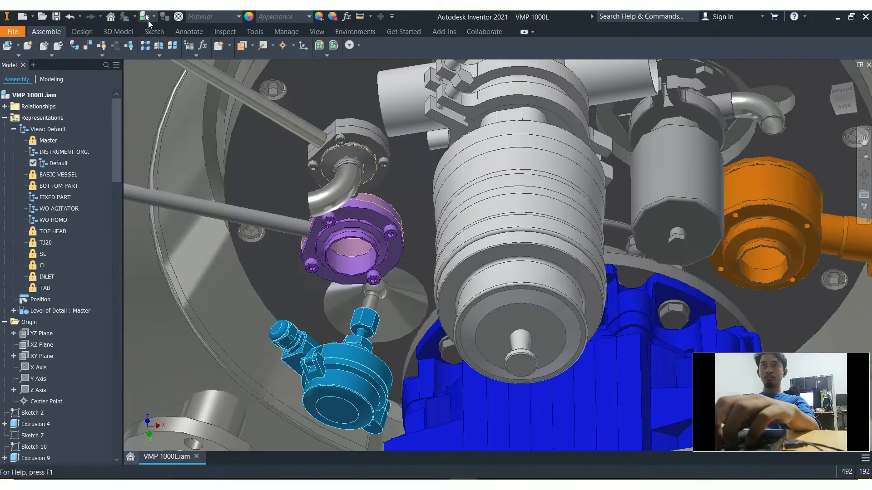
pyautogui.click(148, 20)
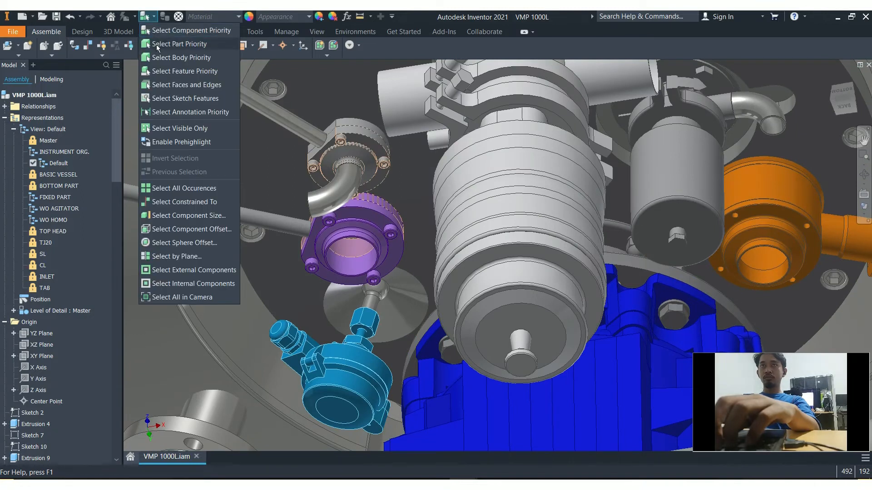
pyautogui.click(179, 43)
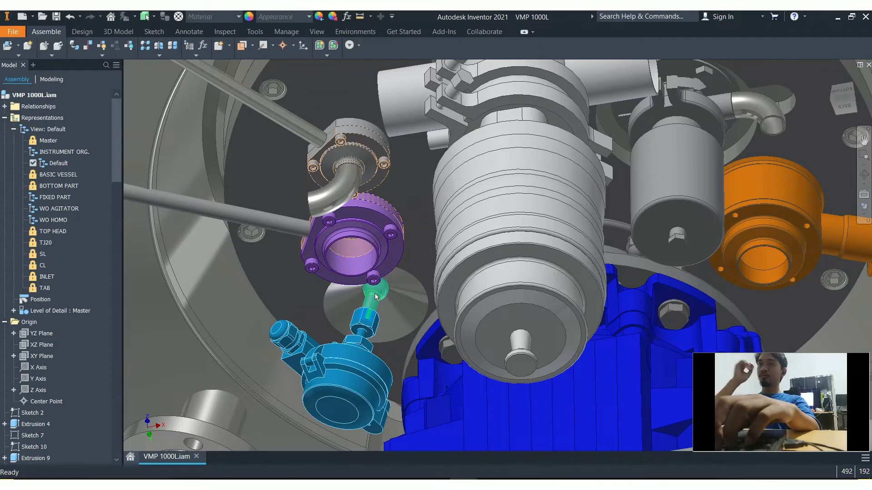
pyautogui.moveTo(390, 310)
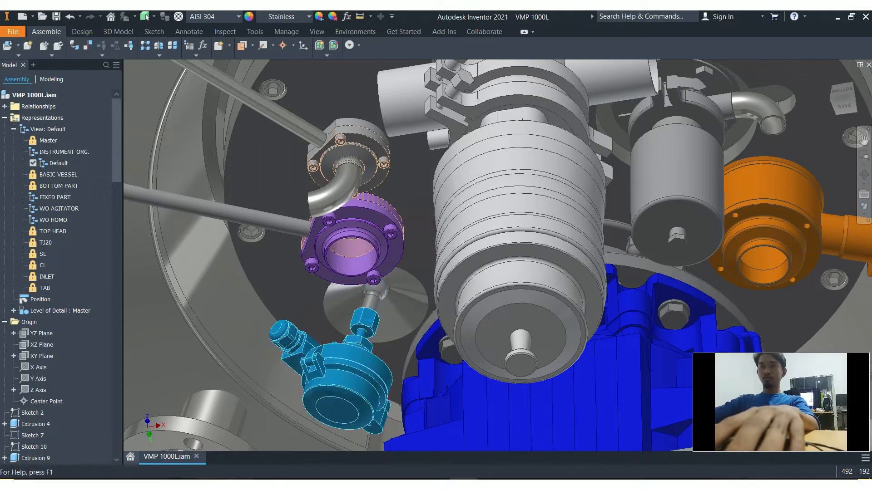
# Switch to the mail program and open the newest message's PDF attachment to examine the JUMO probe weld boss drawing
pyautogui.hotkey('alt', 'Tab')
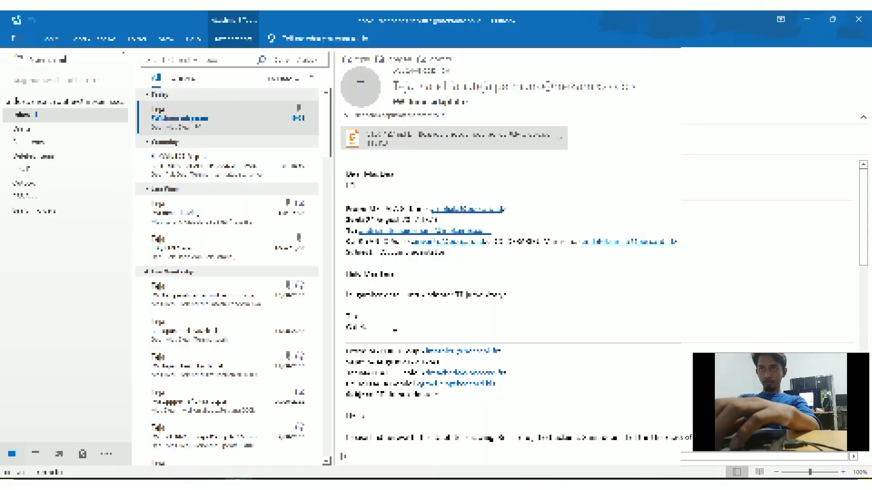
pyautogui.click(263, 127)
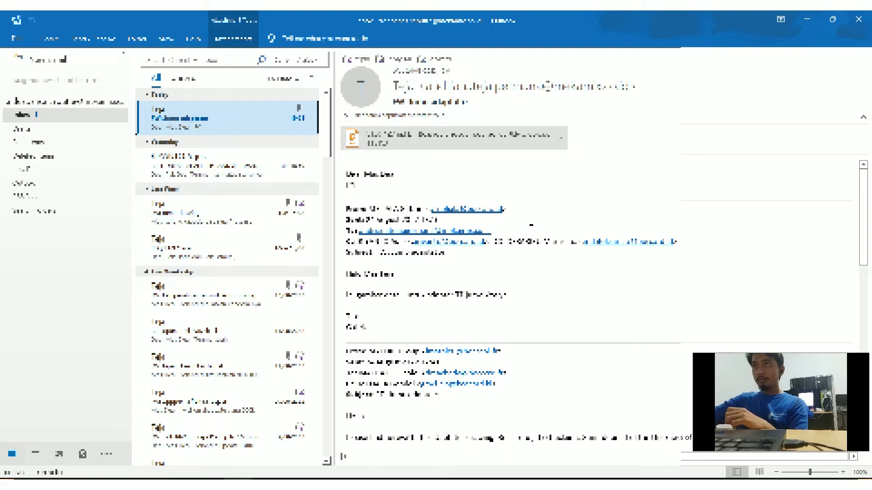
pyautogui.doubleClick(503, 144)
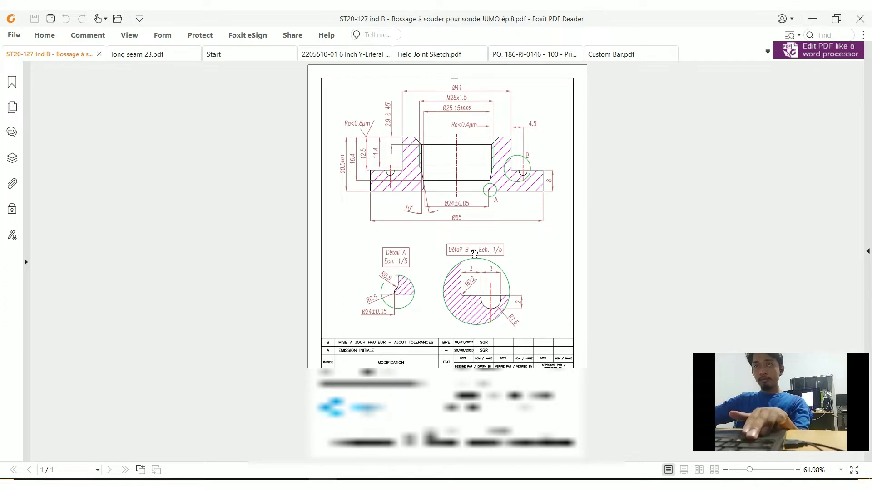
pyautogui.keyDown('ctrl'); pyautogui.scroll(1, 470, 203); pyautogui.keyUp('ctrl')
pyautogui.scroll(2, 469, 222)
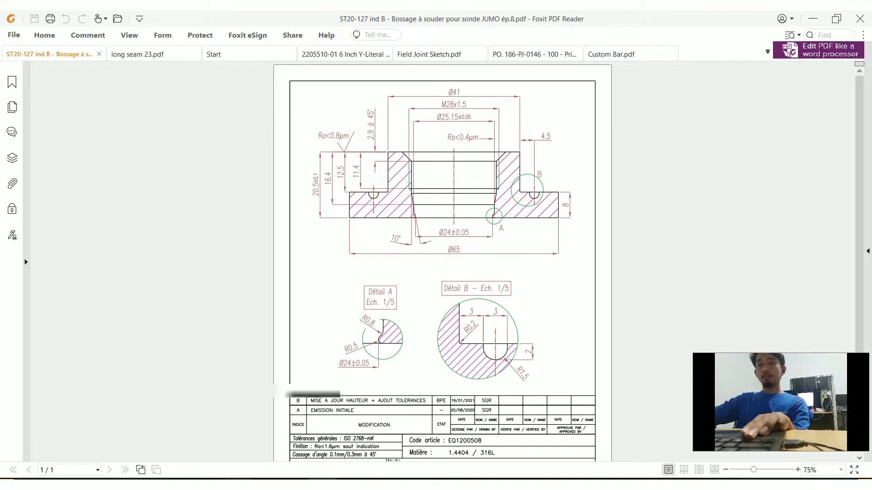
# Switch back to the VMP 1000L assembly in Inventor and examine the instruments and valves on the vessel's bottom flange
pyautogui.moveTo(238, 485)
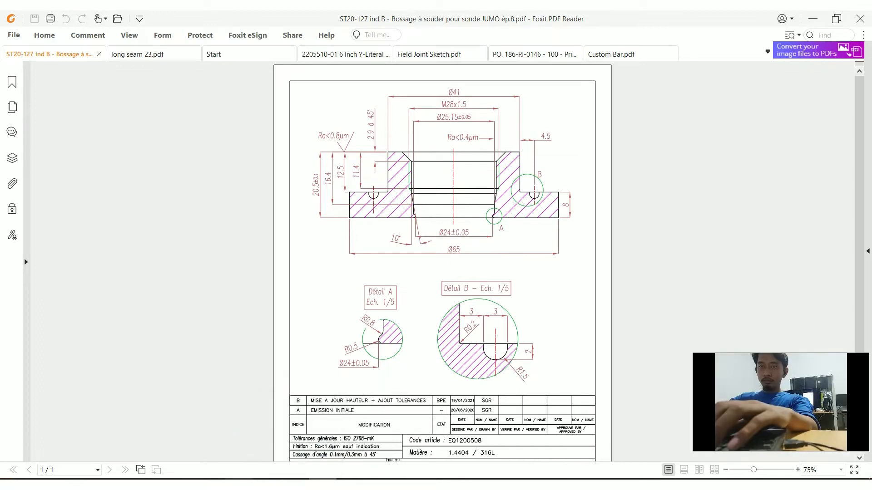
pyautogui.click(153, 485)
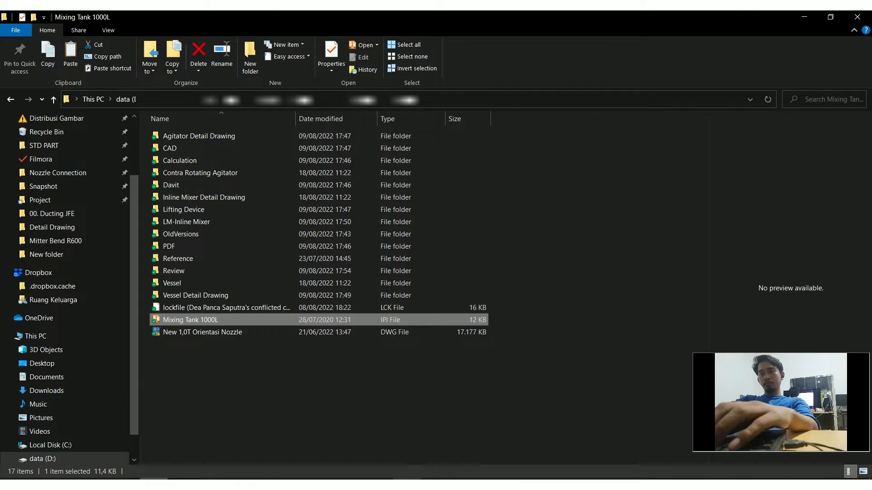
pyautogui.moveTo(454, 485)
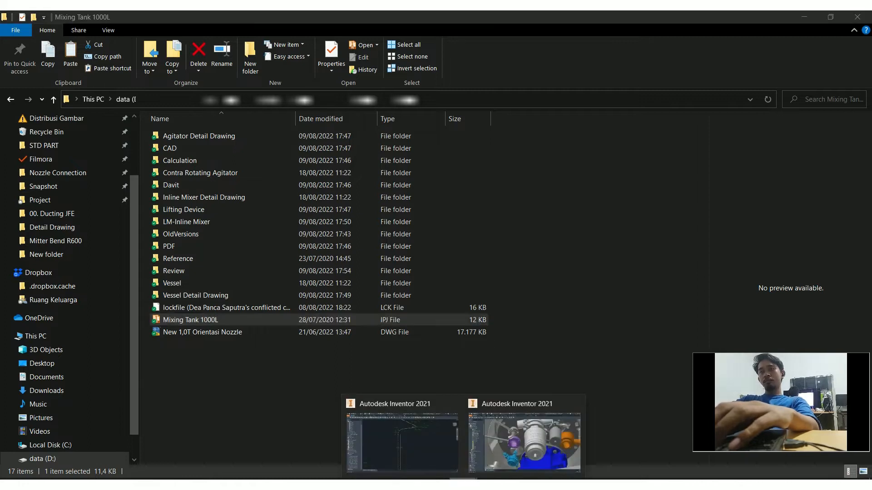
pyautogui.click(516, 461)
pyautogui.scroll(5, 477, 365)
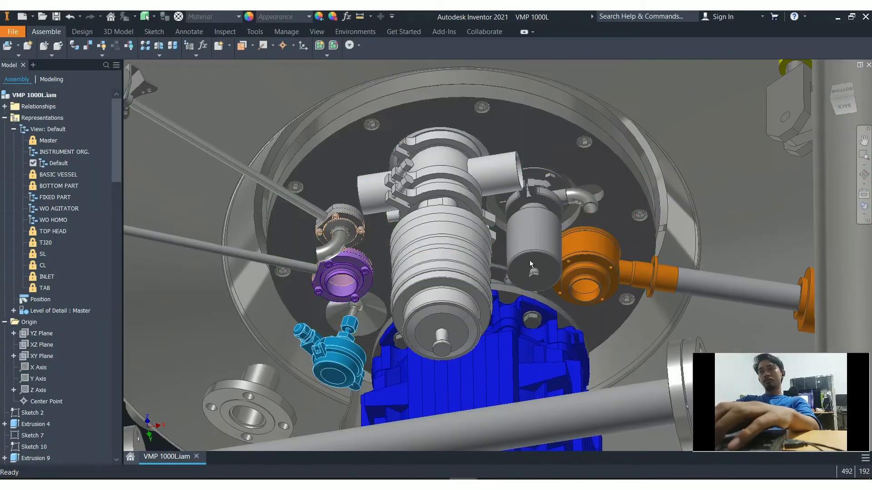
pyautogui.keyDown('shift'); pyautogui.moveTo(482, 281); pyautogui.dragTo(465, 265, button='middle'); pyautogui.keyUp('shift')
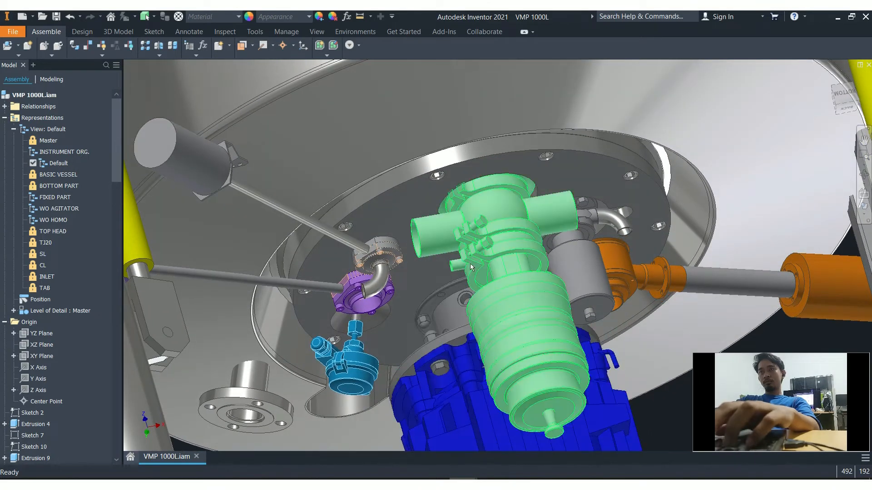
pyautogui.moveTo(464, 265)
pyautogui.keyDown('shift'); pyautogui.mouseDown(button='middle')
pyautogui.moveTo(450, 263)
pyautogui.moveTo(462, 250)
pyautogui.mouseUp(button='middle'); pyautogui.keyUp('shift')
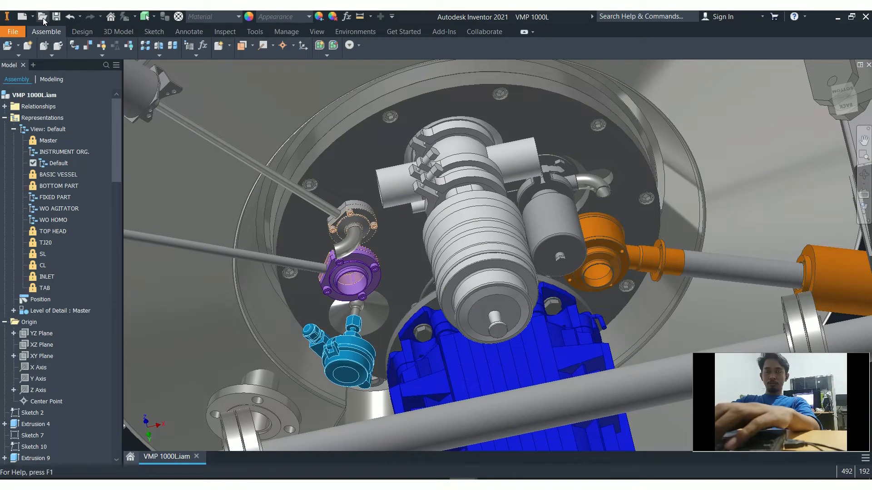
# Switch to File Explorer and open the Mixing Tank 1000L General Assy R0.16 drawing from the Vessel subfolder of the PDF folder
pyautogui.click(160, 477)
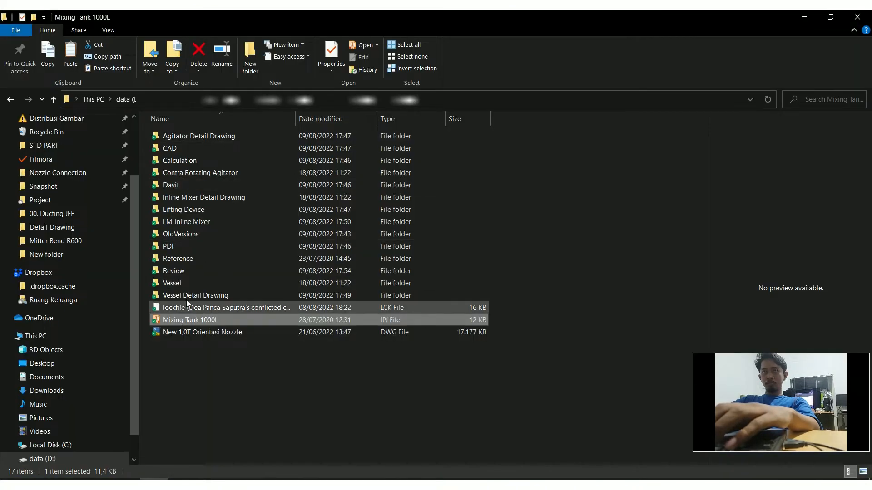
pyautogui.click(181, 249)
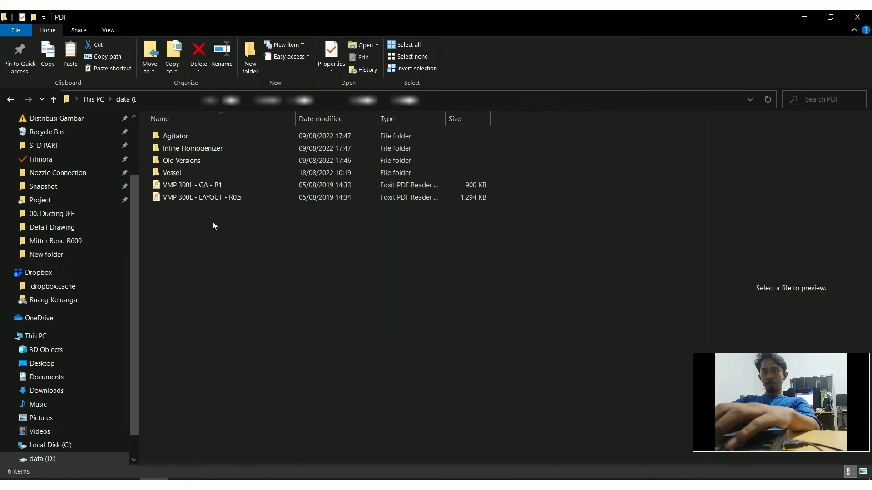
pyautogui.click(405, 99)
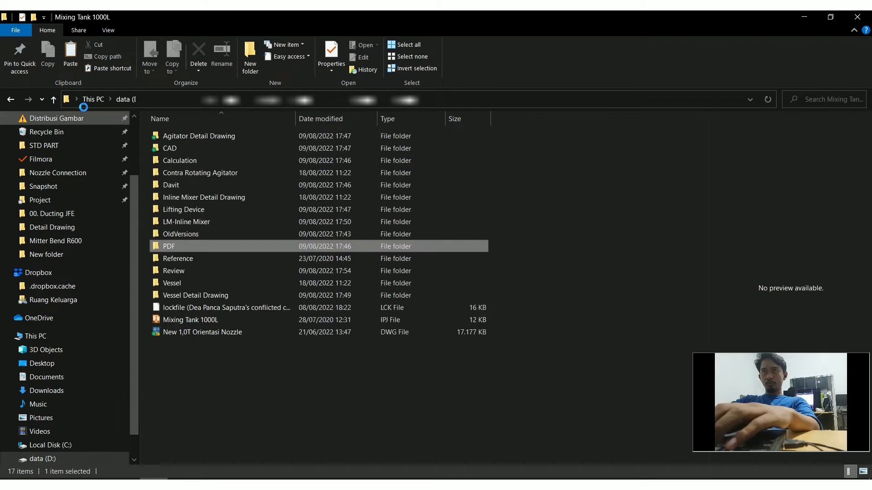
pyautogui.doubleClick(232, 250)
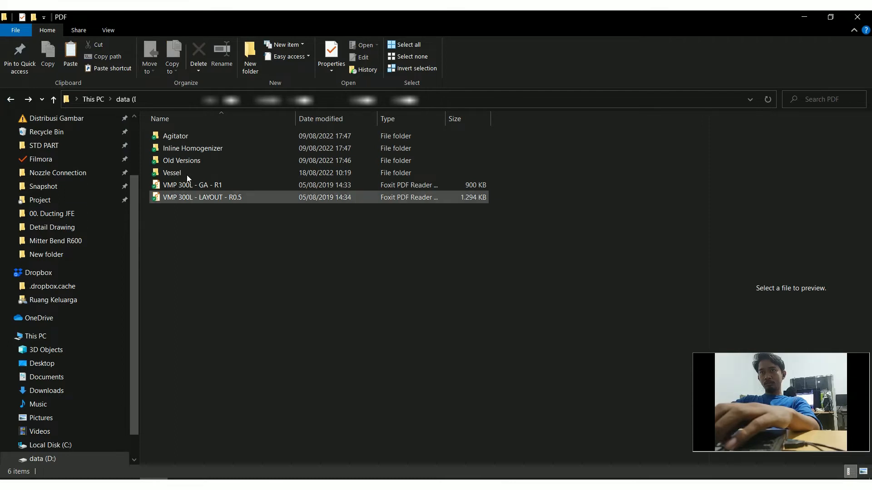
pyautogui.doubleClick(181, 173)
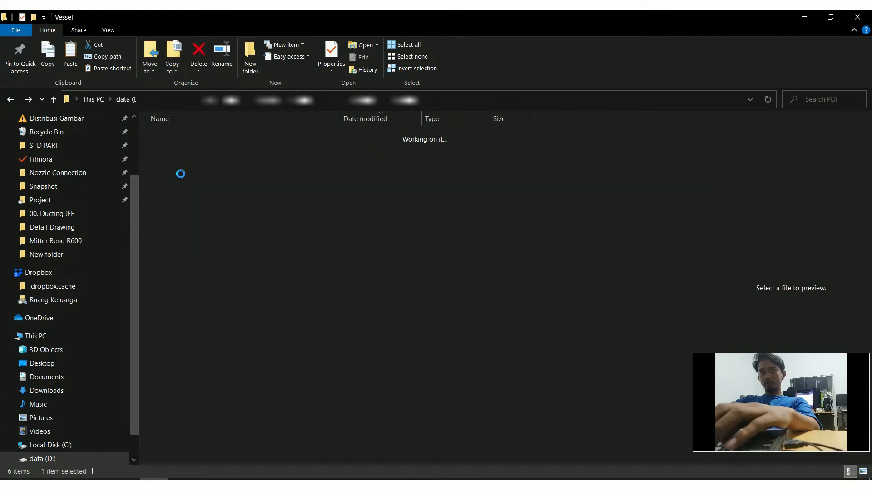
pyautogui.click(254, 139)
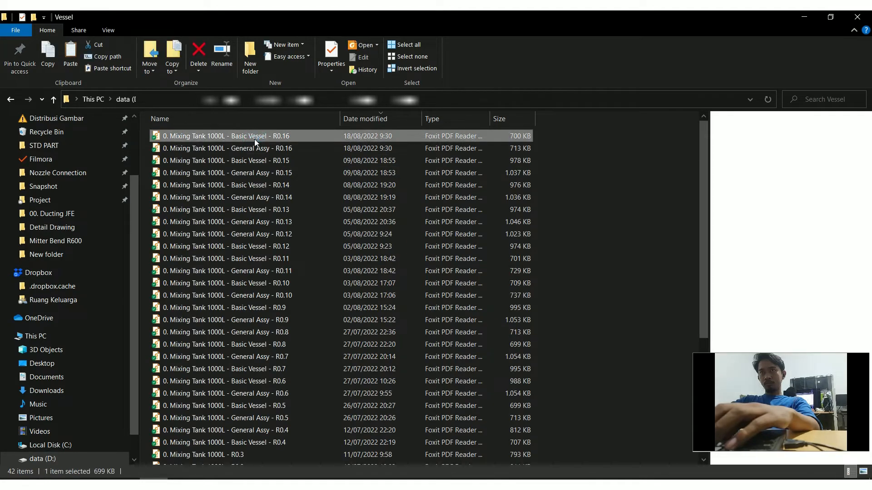
pyautogui.click(255, 139)
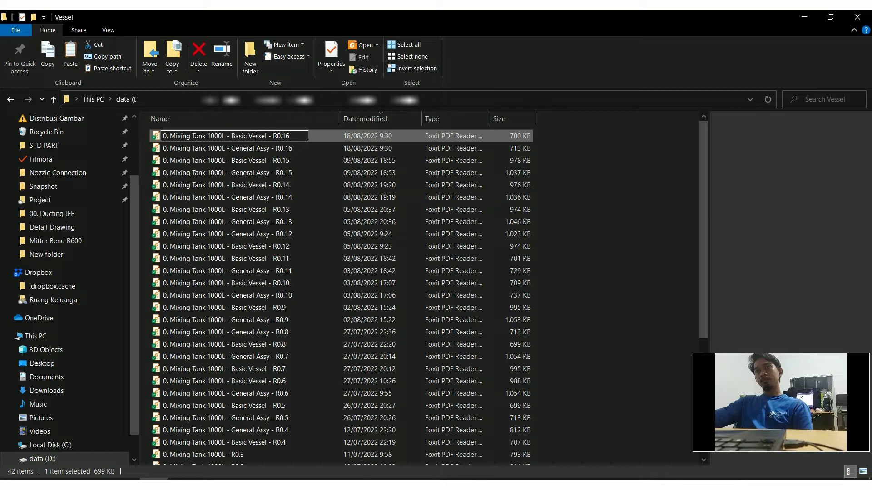
pyautogui.click(213, 146)
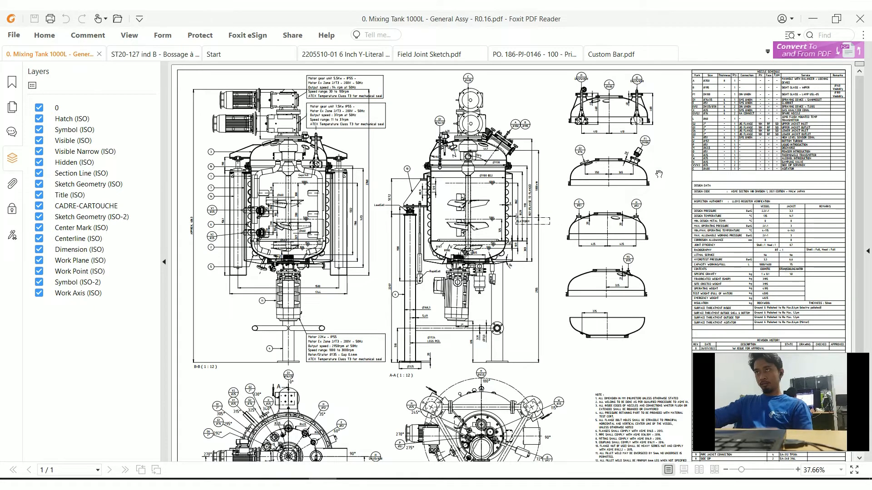
# Examine the nozzle schedule and the nozzle orientations in the plan views of the general assembly drawing
pyautogui.keyDown('ctrl'); pyautogui.scroll(3, 817, 121); pyautogui.keyUp('ctrl')
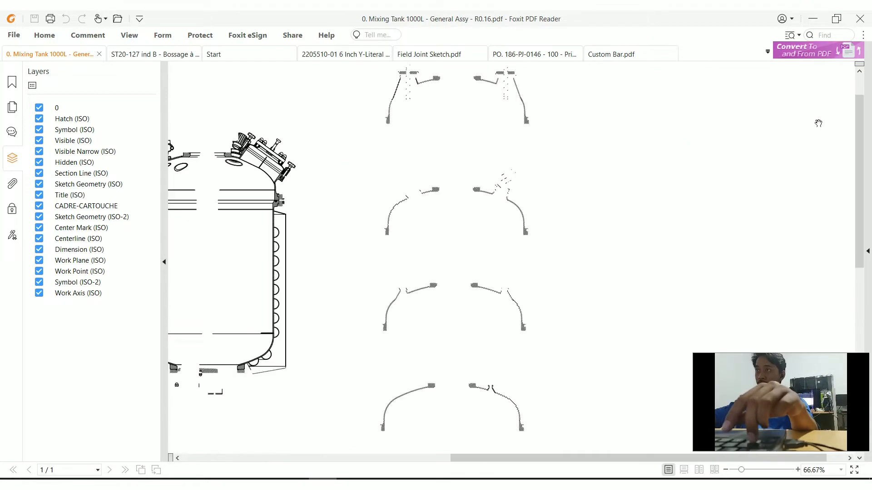
pyautogui.keyDown('ctrl'); pyautogui.scroll(3, 815, 136); pyautogui.keyUp('ctrl')
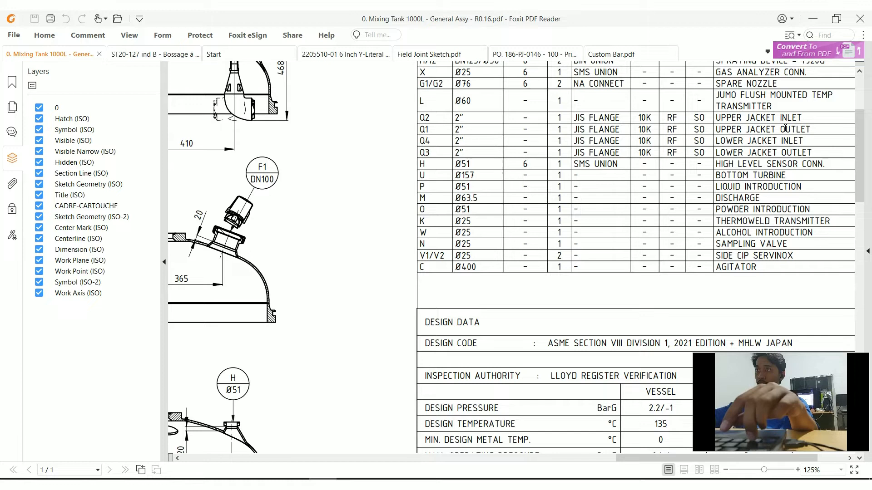
pyautogui.keyDown('ctrl'); pyautogui.scroll(-3, 786, 129); pyautogui.keyUp('ctrl')
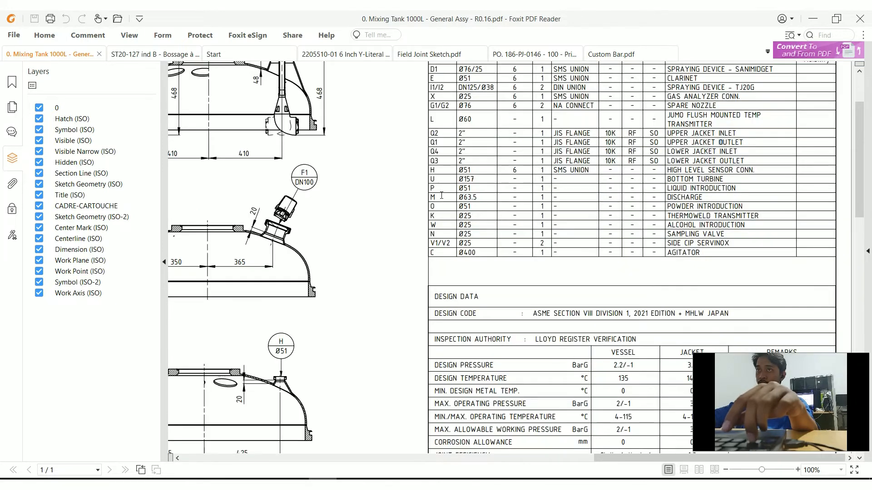
pyautogui.moveTo(399, 364); pyautogui.dragTo(600, 155)
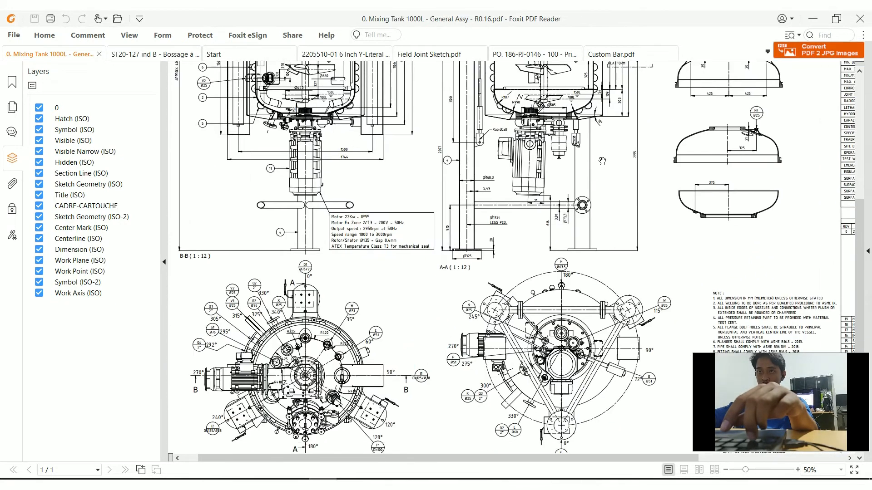
pyautogui.scroll(-2, 419, 331)
pyautogui.keyDown('ctrl'); pyautogui.scroll(2, 419, 330); pyautogui.keyUp('ctrl')
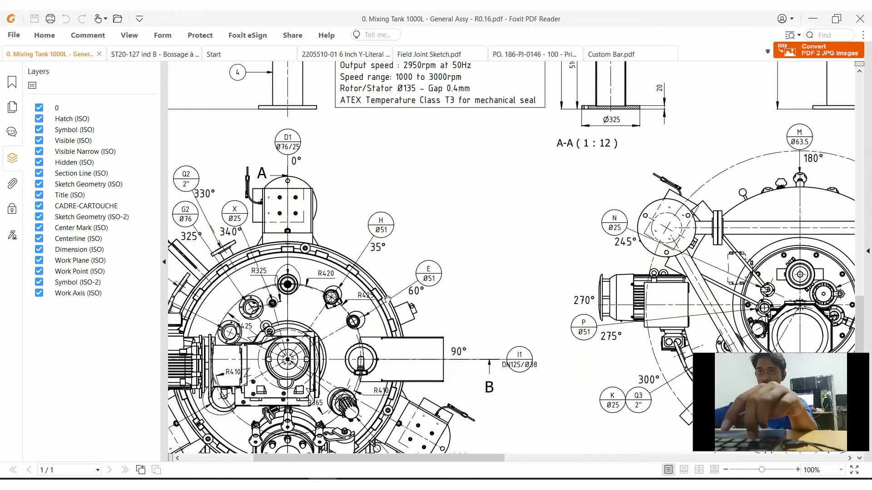
pyautogui.moveTo(425, 269)
pyautogui.mouseDown()
pyautogui.moveTo(444, 247)
pyautogui.moveTo(525, 223)
pyautogui.mouseUp()
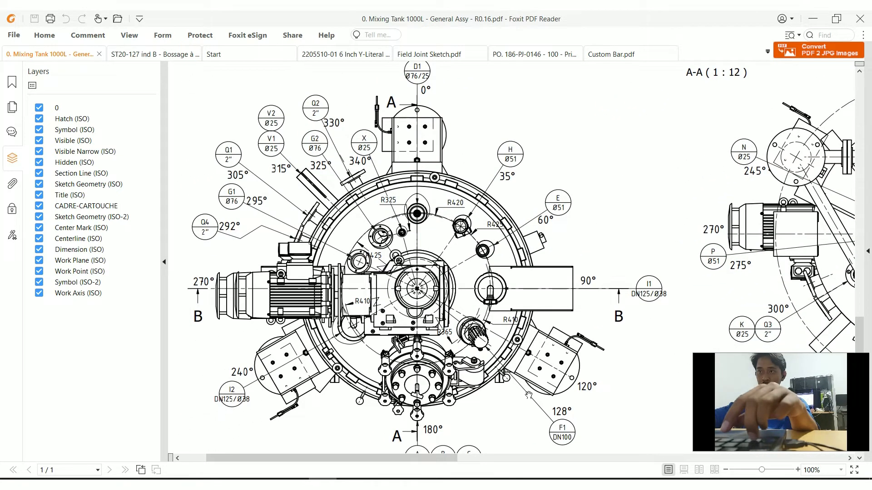
# Examine the nozzle positions around the bottom flange in the A-A view of the general assembly drawing
pyautogui.scroll(-3, 527, 391)
pyautogui.scroll(3, 529, 392)
pyautogui.hscroll(15, 529, 392)
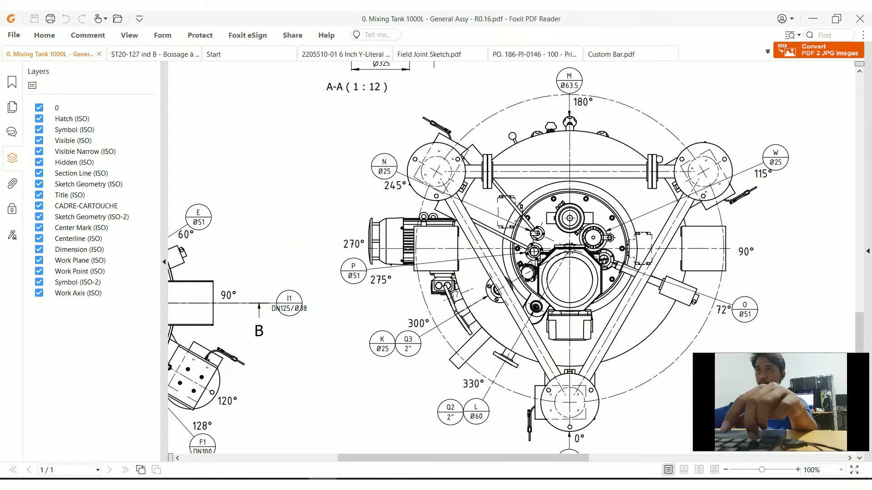
pyautogui.moveTo(522, 377); pyautogui.dragTo(498, 359)
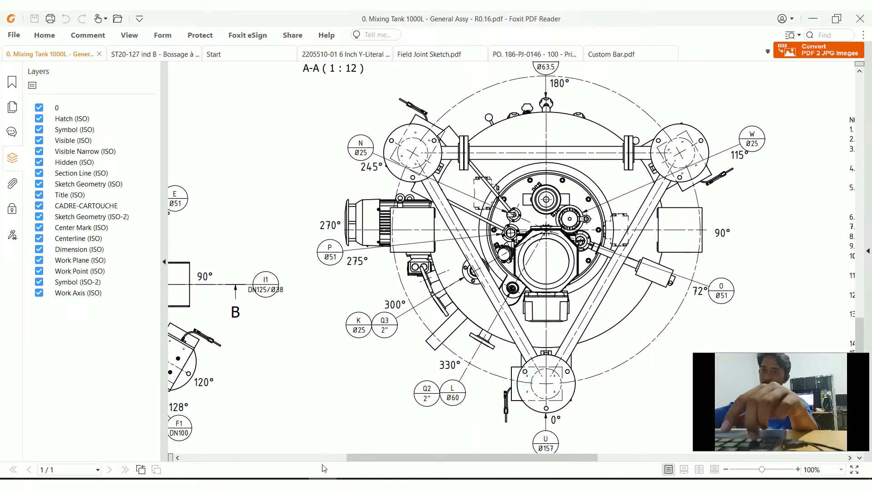
# Switch to the VMP 1000L assembly in Inventor and open the threaded adapter in the vessel's bottom boss as its own part
pyautogui.moveTo(463, 480)
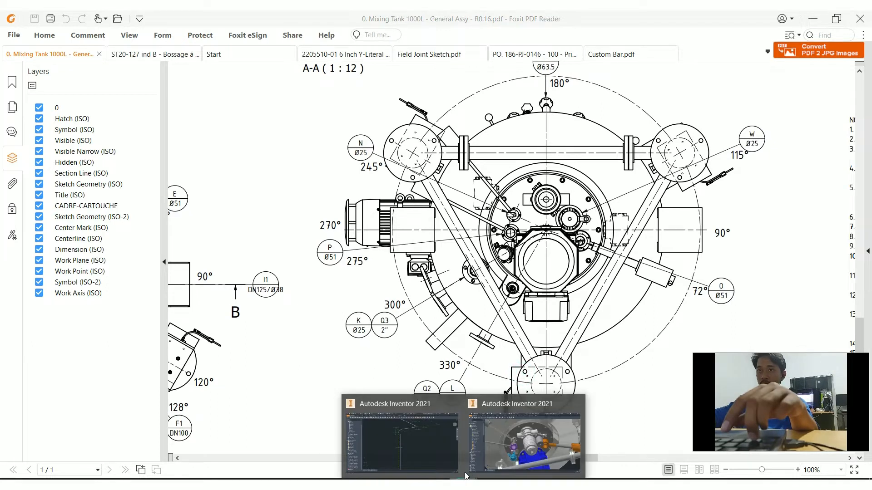
pyautogui.click(515, 453)
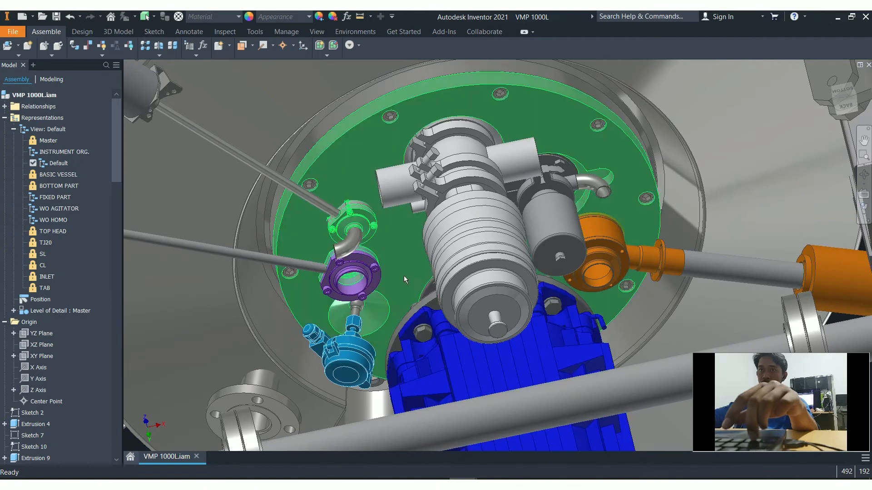
pyautogui.moveTo(403, 276); pyautogui.dragTo(419, 225, button='middle')
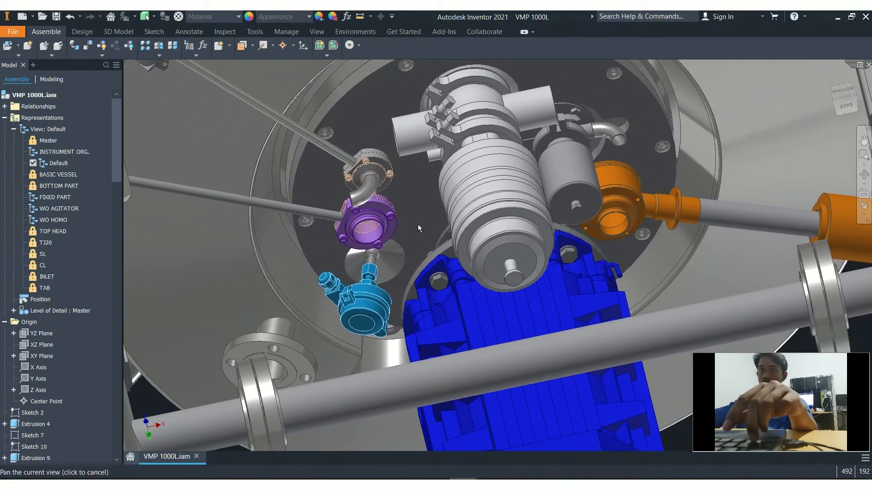
pyautogui.keyDown('shift'); pyautogui.moveTo(428, 276); pyautogui.dragTo(380, 393, button='middle'); pyautogui.keyUp('shift')
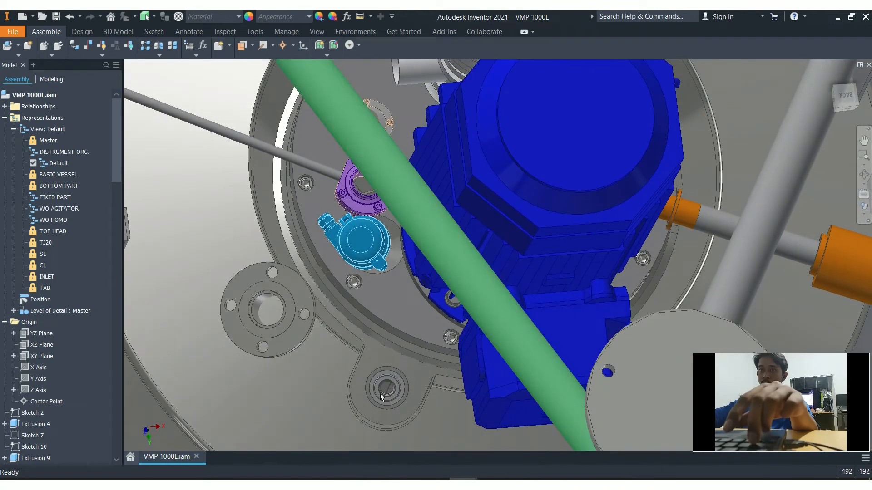
pyautogui.scroll(-8, 380, 394)
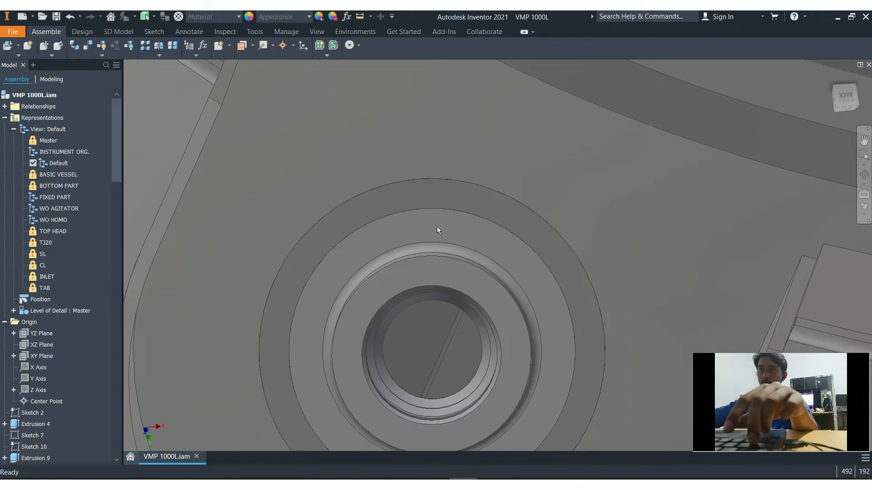
pyautogui.scroll(5, 438, 227)
pyautogui.keyDown('shift'); pyautogui.moveTo(456, 255); pyautogui.dragTo(453, 275, button='middle'); pyautogui.keyUp('shift')
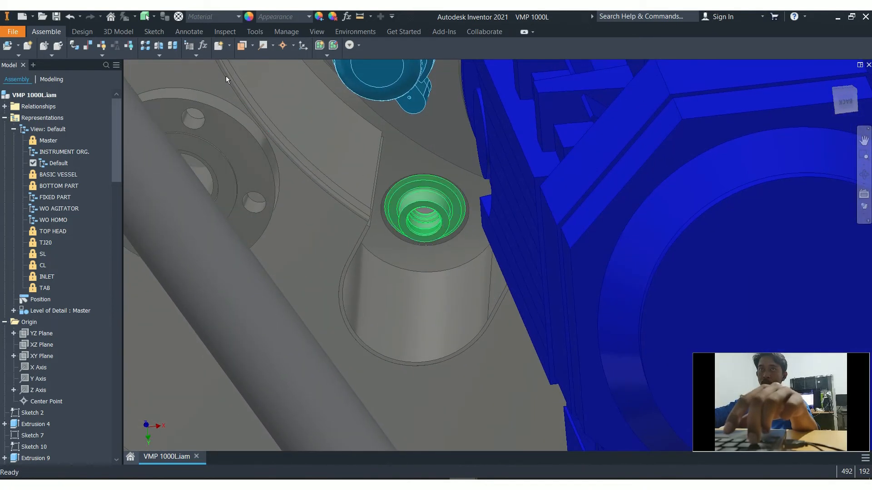
pyautogui.rightClick(415, 203)
pyautogui.click(421, 171)
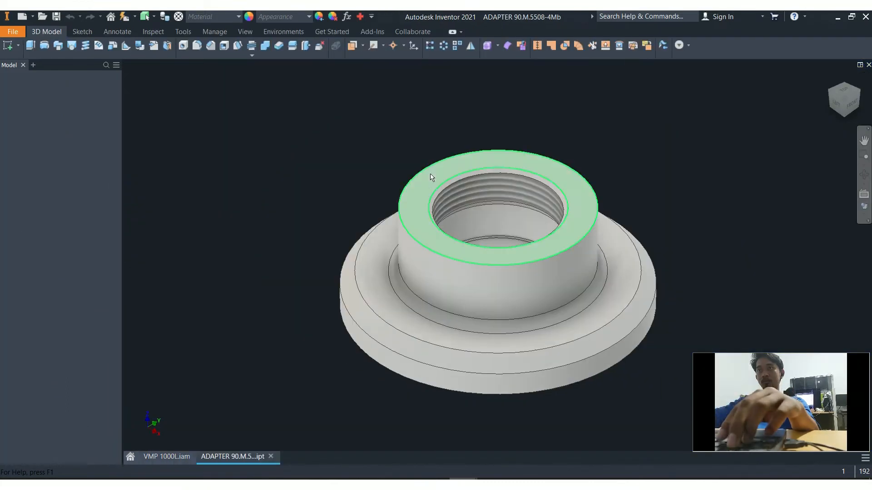
# Switch to WhatsApp, open the colleague's chat near the end of the visible list and draft a reply
pyautogui.click(322, 482)
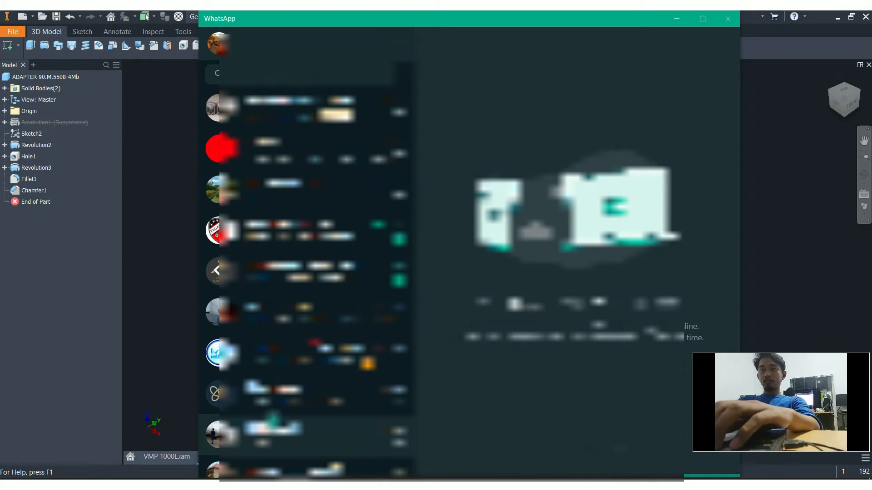
pyautogui.click(308, 435)
pyautogui.write('siap')
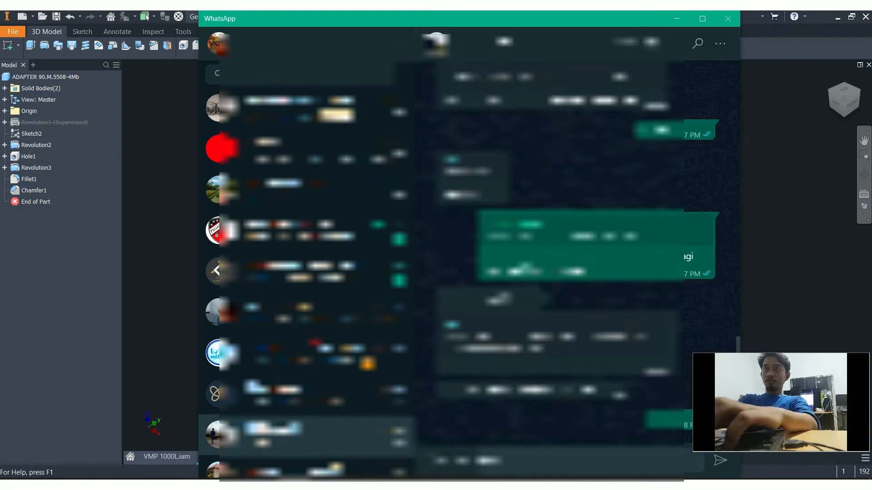
pyautogui.write(' saya nanti')
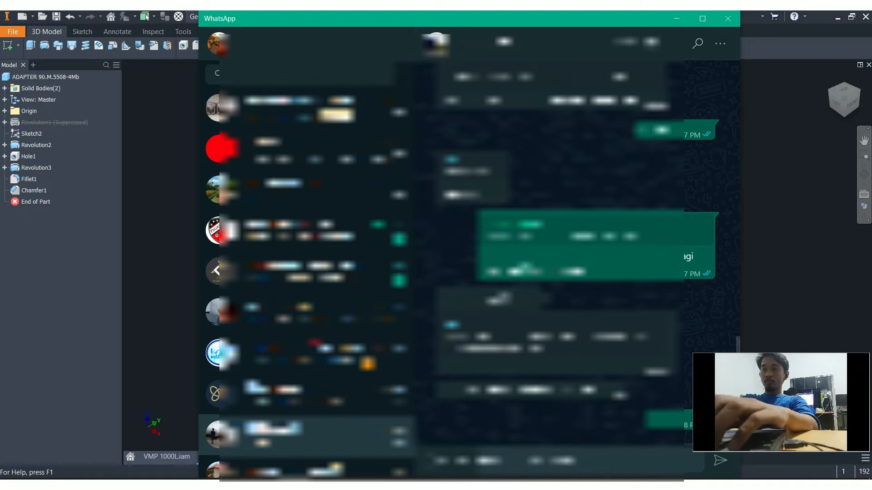
pyautogui.write(' saya kirim lagi')
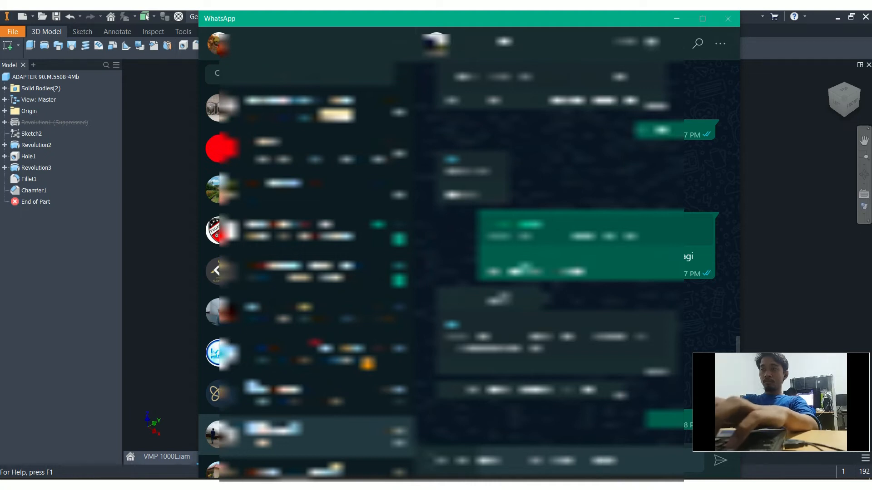
pyautogui.write('nya')
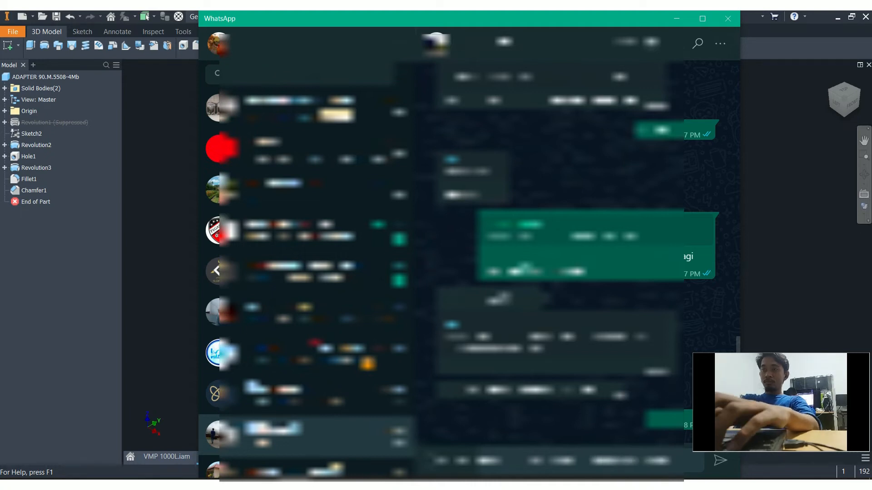
pyautogui.write(' buat yang')
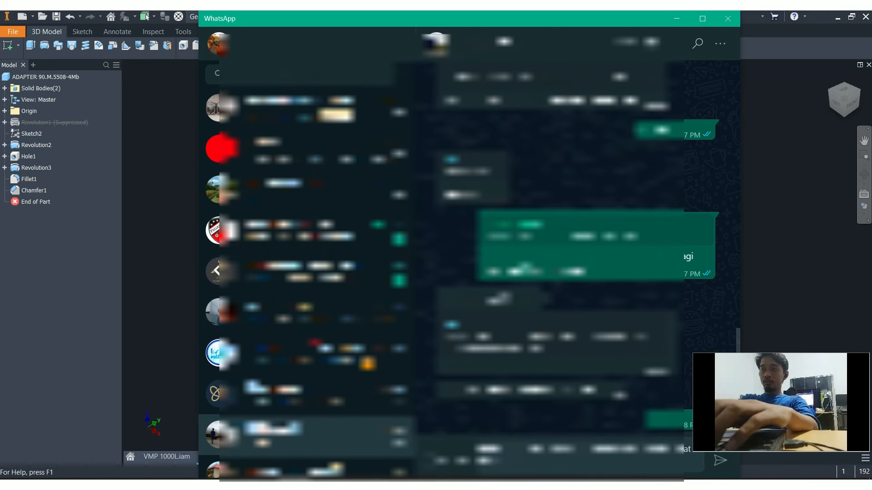
pyautogui.write(' di')
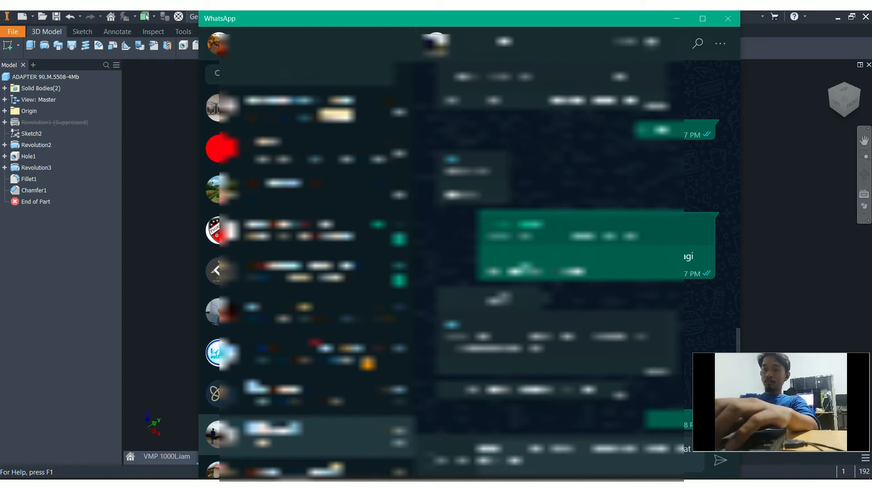
pyautogui.write(' pakai')
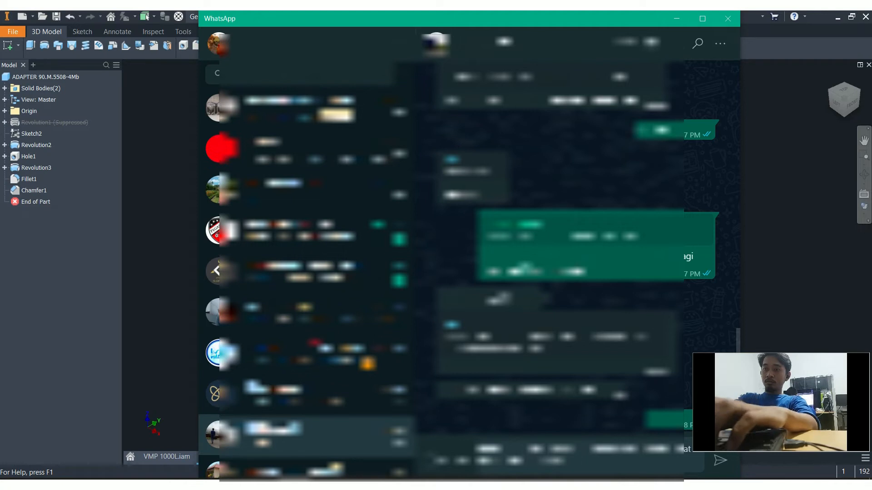
pyautogui.write(' untuk')
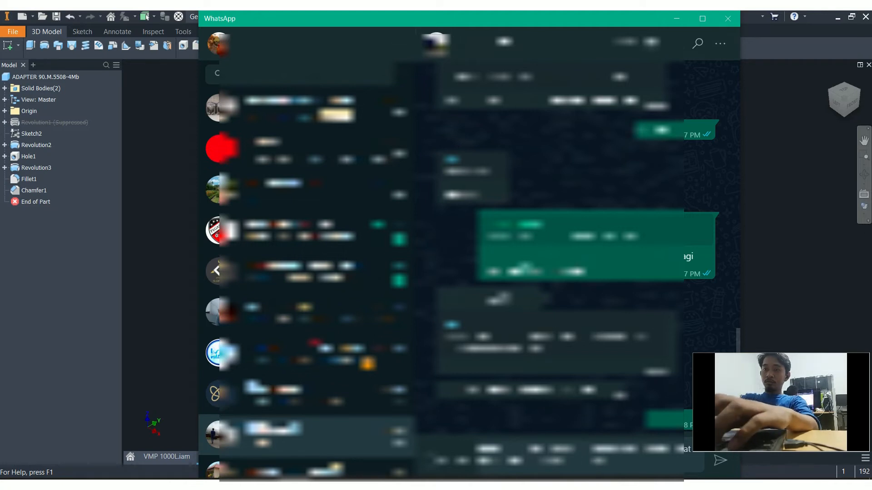
pyautogui.write('embuat')
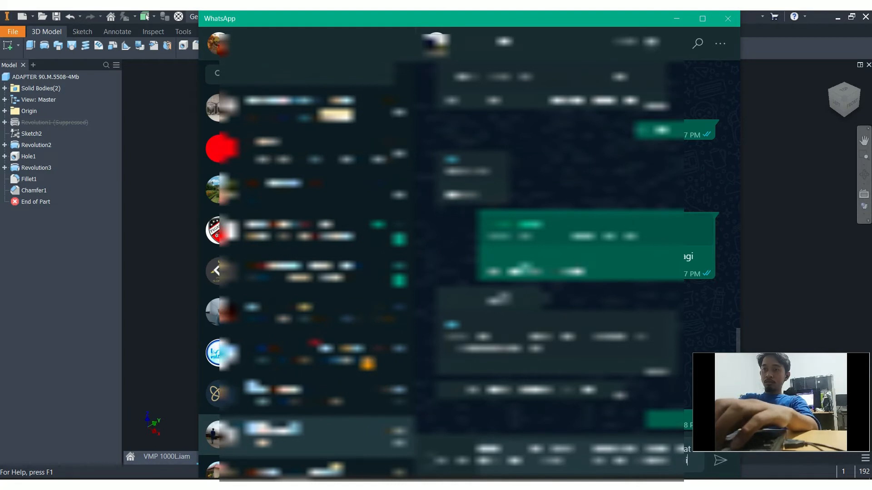
pyautogui.write(',')
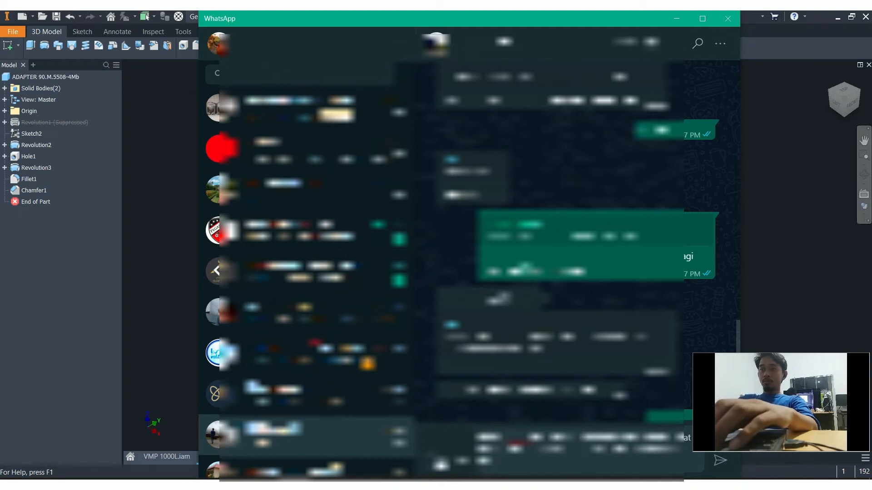
# Switch to the ST20-127 ind B JUMO boss PDF and copy a screen capture of its dimensioned section view, about 629x378 pixels
pyautogui.click(238, 481)
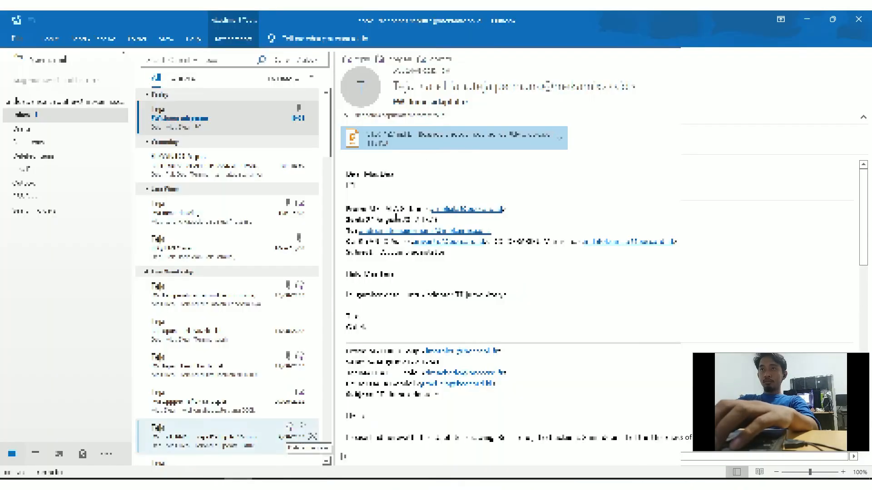
pyautogui.click(267, 481)
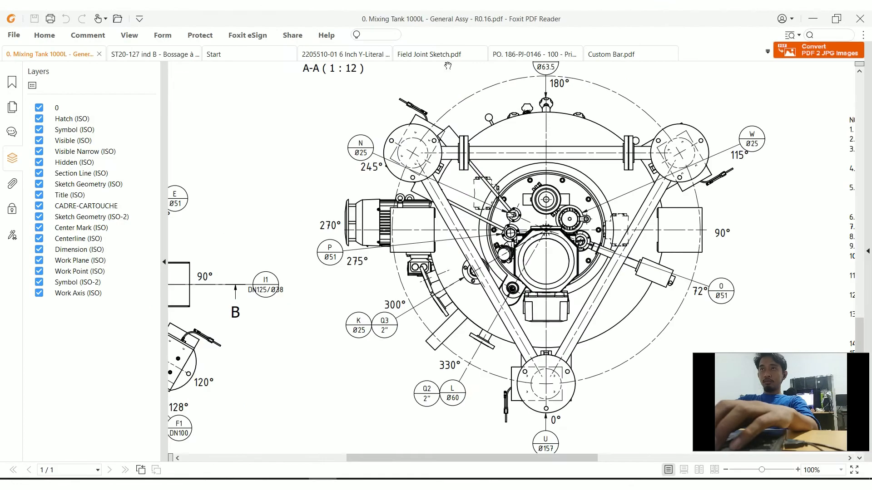
pyautogui.click(154, 54)
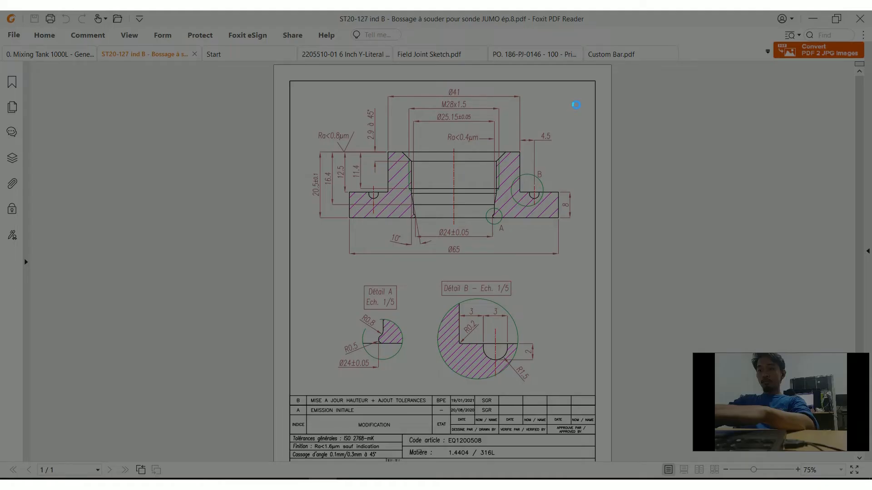
pyautogui.moveTo(582, 91)
pyautogui.mouseDown()
pyautogui.moveTo(422, 253)
pyautogui.moveTo(278, 259)
pyautogui.moveTo(297, 262)
pyautogui.mouseUp()
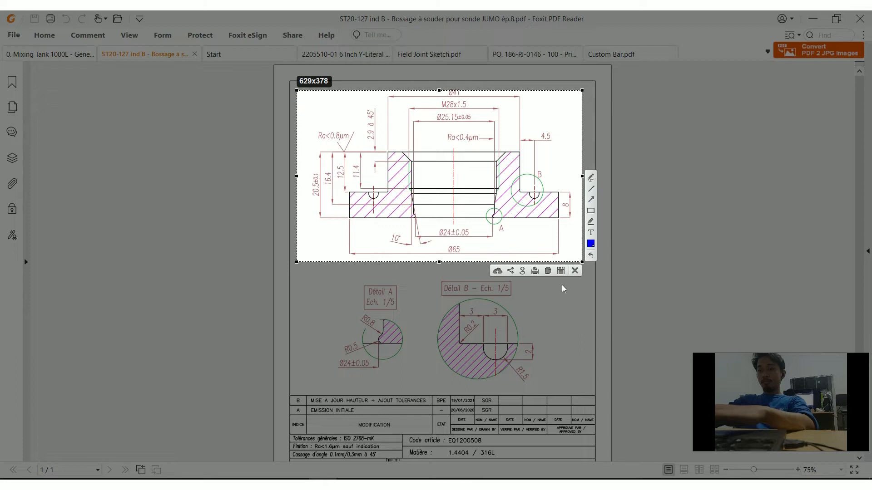
pyautogui.click(548, 272)
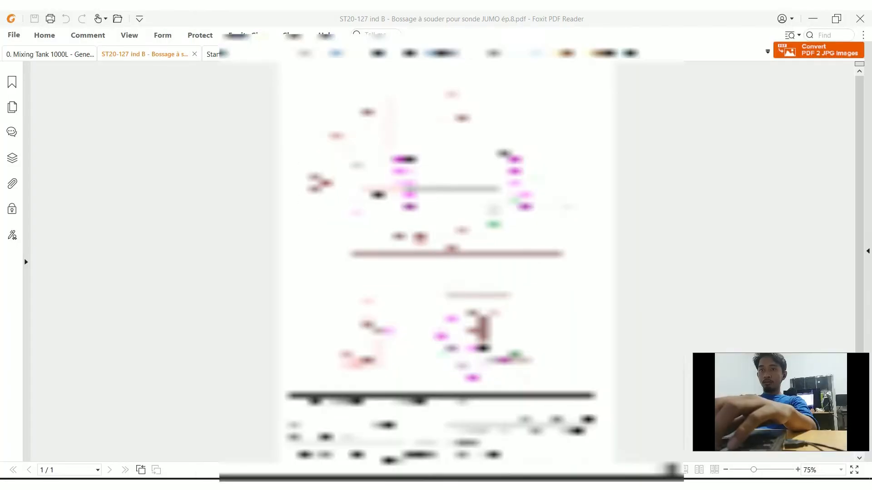
# Switch back to WhatsApp, paste the captured boss section into the chat and send it with the drafted text
pyautogui.hotkey('alt', 'Tab')
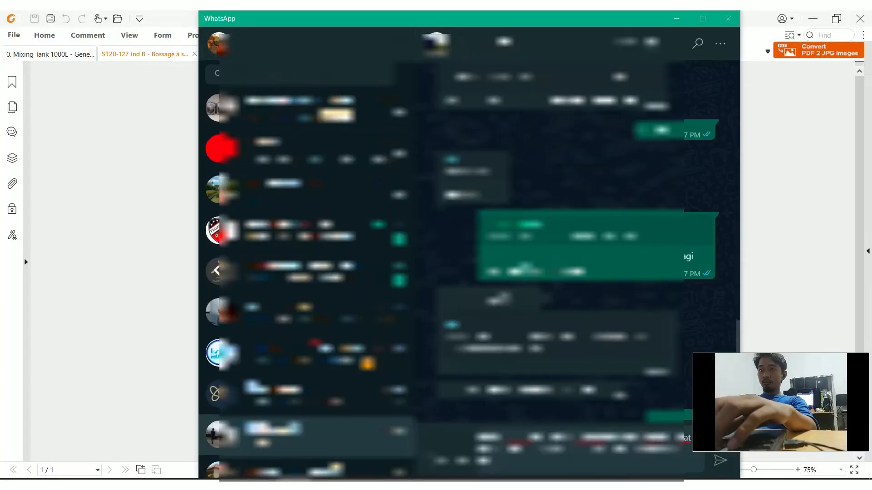
pyautogui.hotkey('ctrl', 'v')
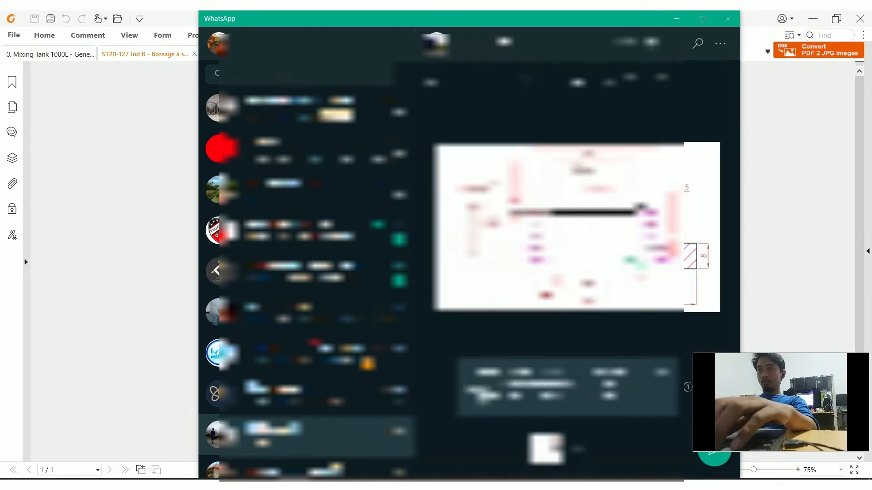
pyautogui.press('Return')
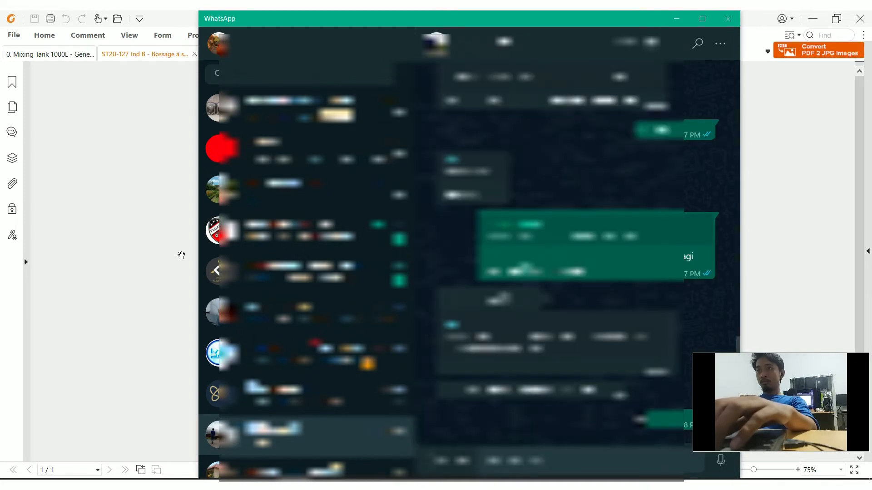
# Switch back to the ADAPTER 90.M.5508-4Mb part in Inventor and move the End of Part marker directly below Sketch2
pyautogui.click(146, 268)
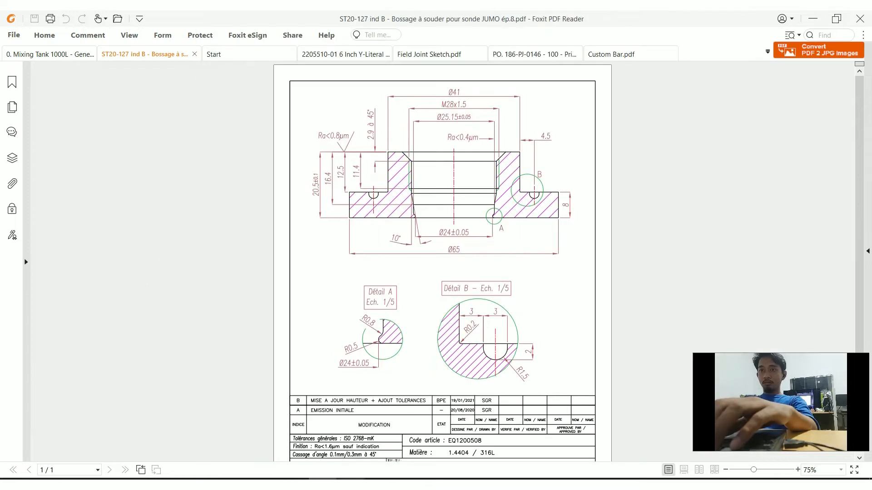
pyautogui.click(238, 484)
pyautogui.click(238, 484)
pyautogui.moveTo(463, 484)
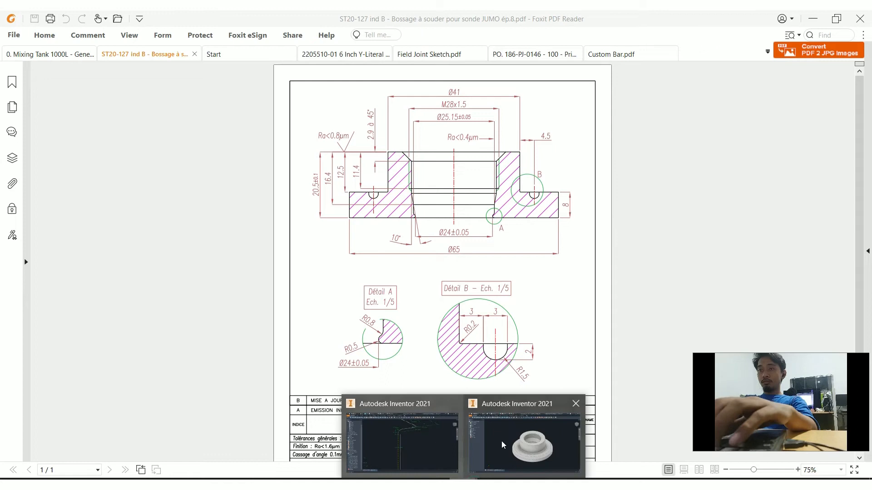
pyautogui.click(504, 453)
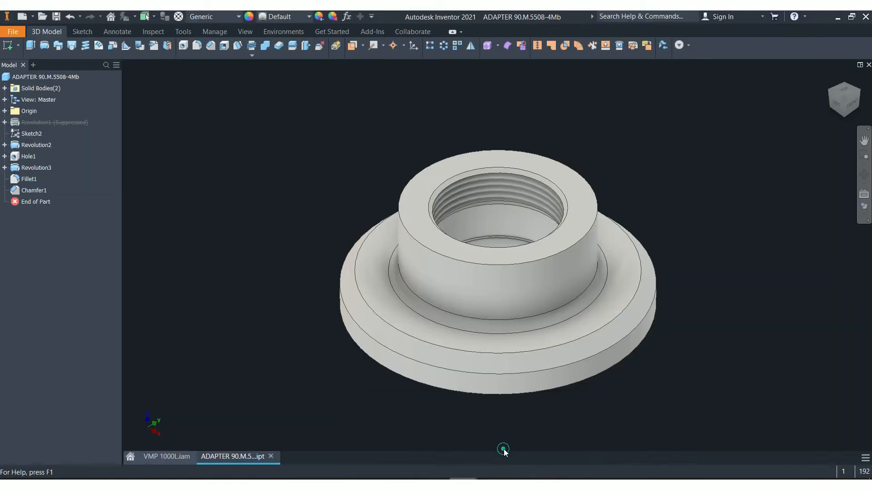
pyautogui.moveTo(554, 319); pyautogui.dragTo(523, 326, button='middle')
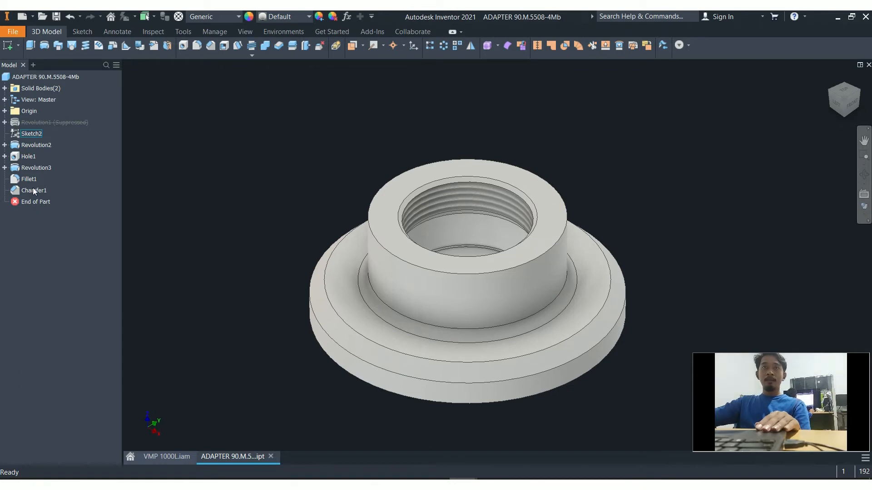
pyautogui.click(32, 134)
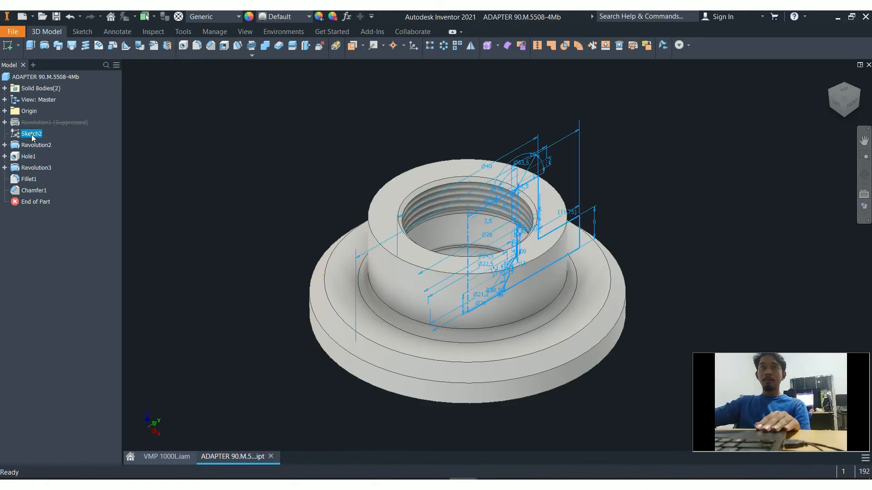
pyautogui.rightClick(31, 134)
pyautogui.press('e')
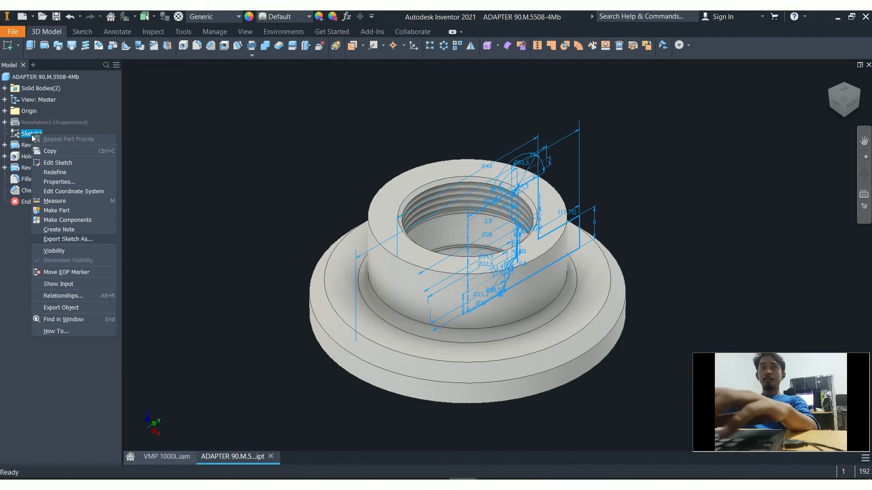
pyautogui.click(68, 274)
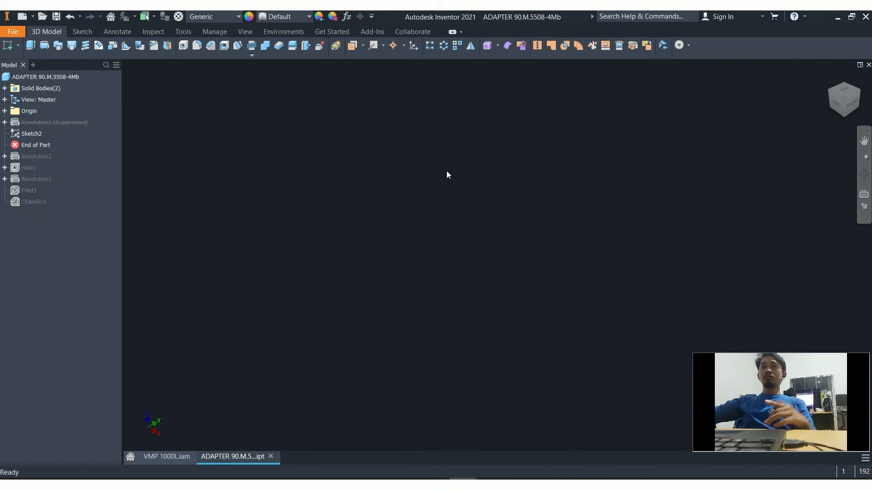
# Make Sketch2 visible and turn the model to the front view to show its dimensioned profile
pyautogui.rightClick(32, 135)
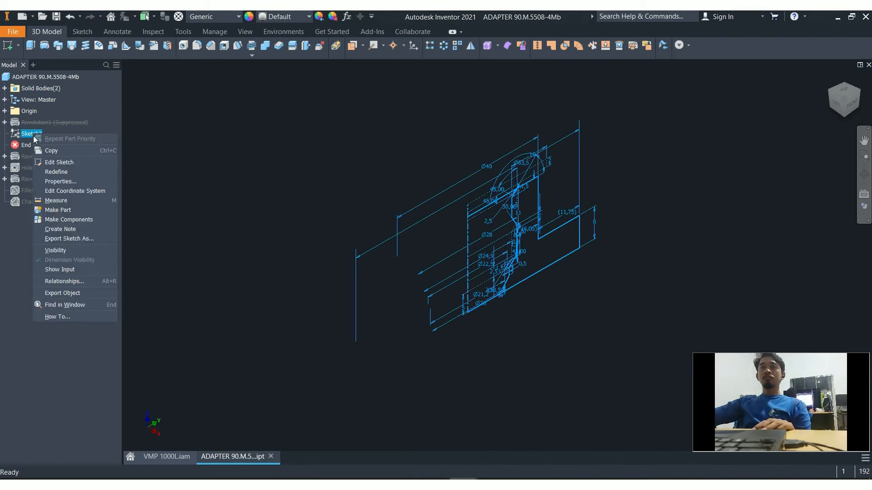
pyautogui.click(67, 251)
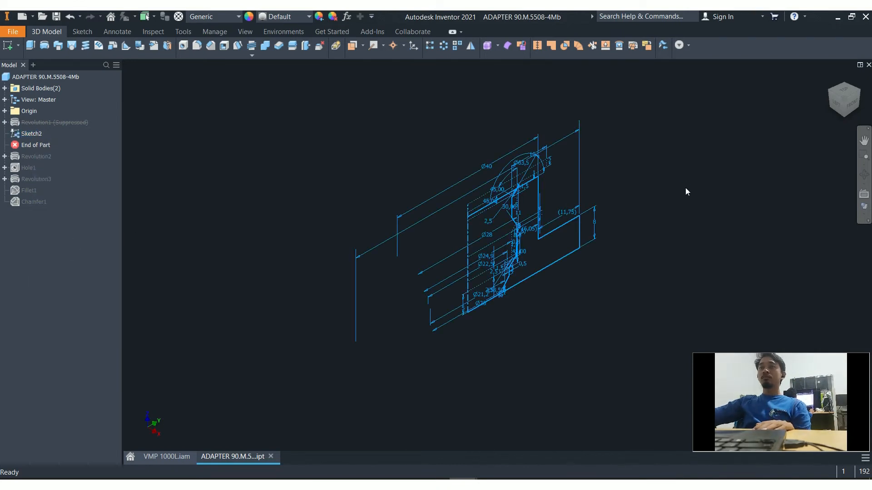
pyautogui.click(851, 107)
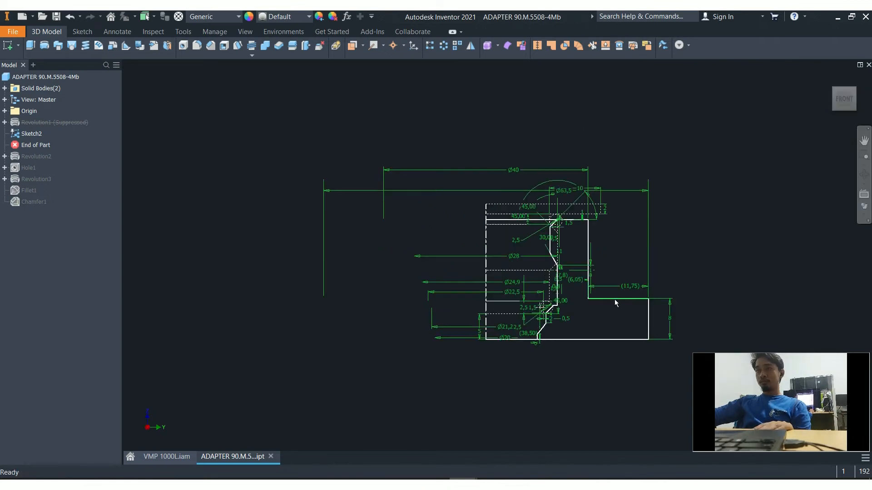
pyautogui.scroll(-3, 614, 299)
pyautogui.moveTo(589, 272); pyautogui.dragTo(539, 270, button='middle')
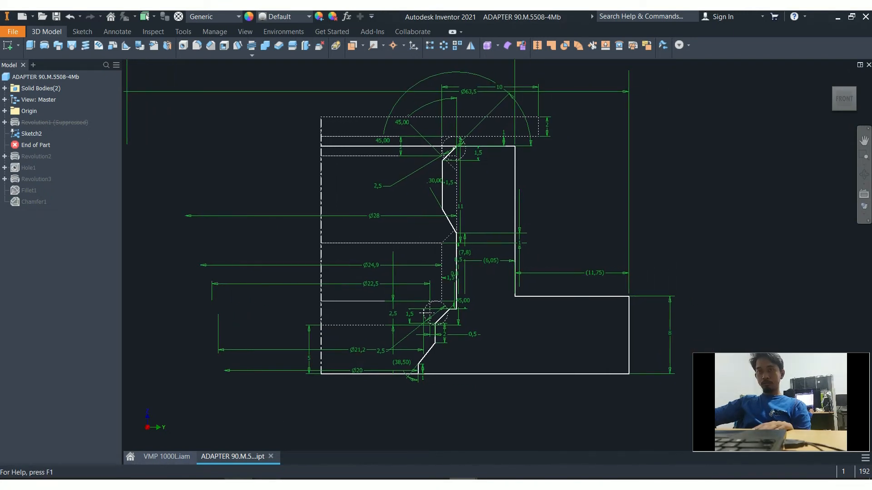
# Switch to the ST20-127 ind B JUMO boss PDF and examine the section dimensions and details A and B
pyautogui.click(322, 479)
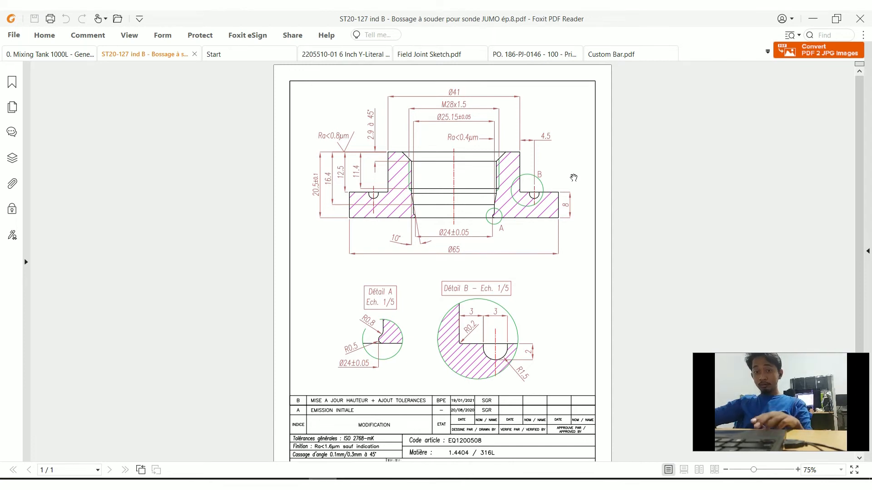
pyautogui.keyDown('ctrl'); pyautogui.scroll(3, 574, 177); pyautogui.keyUp('ctrl')
pyautogui.moveTo(543, 158); pyautogui.dragTo(424, 240)
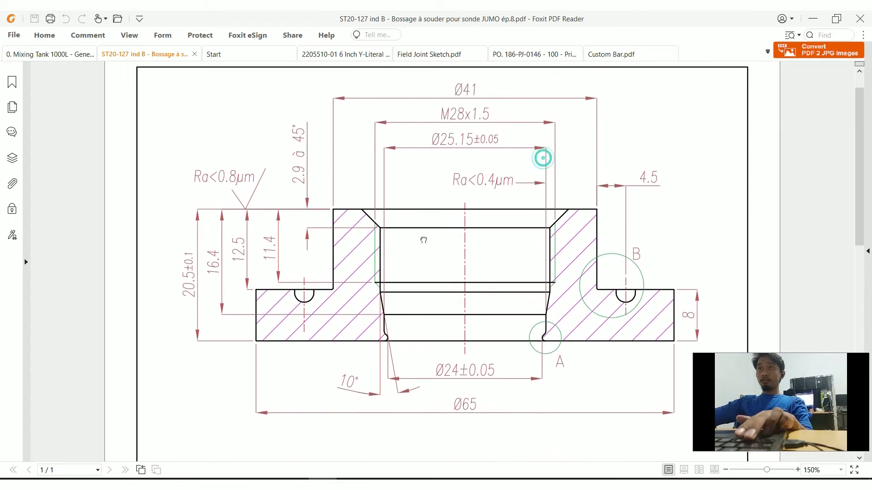
pyautogui.keyDown('ctrl'); pyautogui.scroll(-1, 454, 234); pyautogui.keyUp('ctrl')
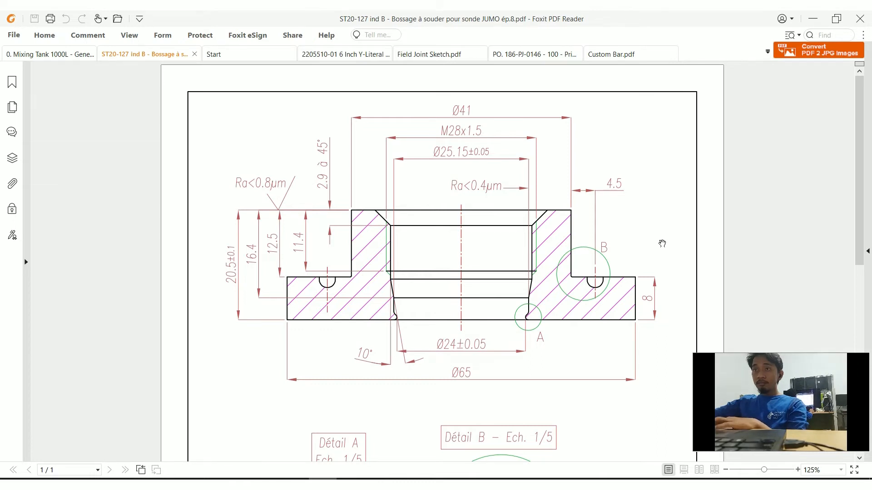
pyautogui.scroll(-3, 530, 254)
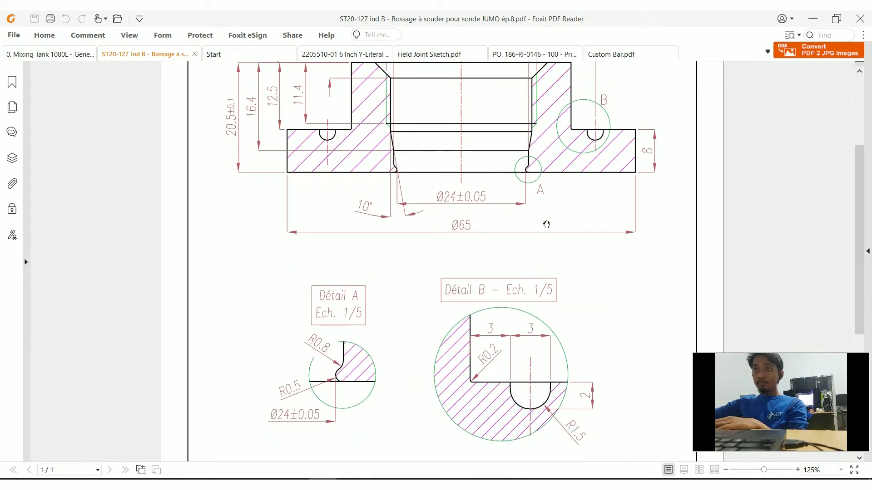
pyautogui.scroll(1, 546, 224)
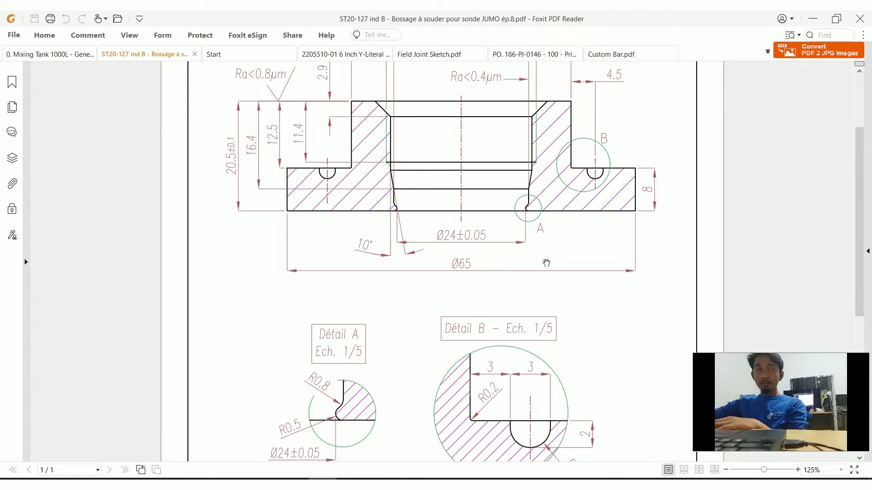
pyautogui.moveTo(573, 244); pyautogui.dragTo(573, 291)
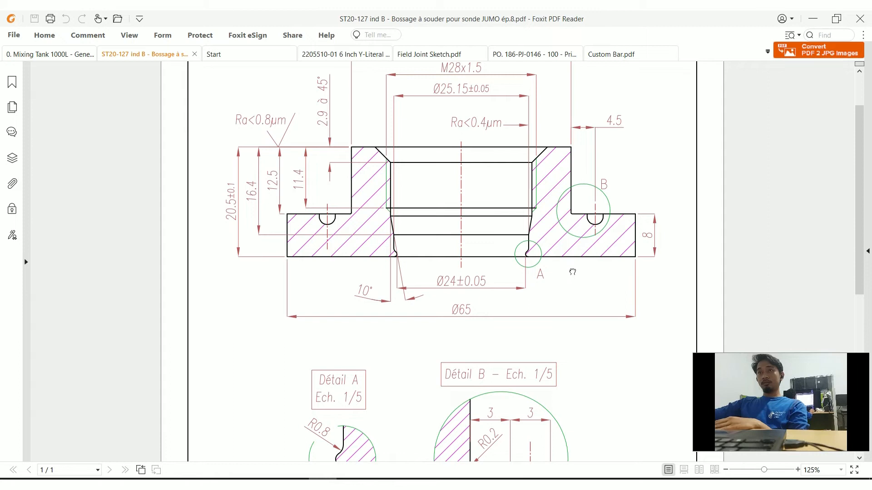
pyautogui.moveTo(573, 271); pyautogui.dragTo(582, 335)
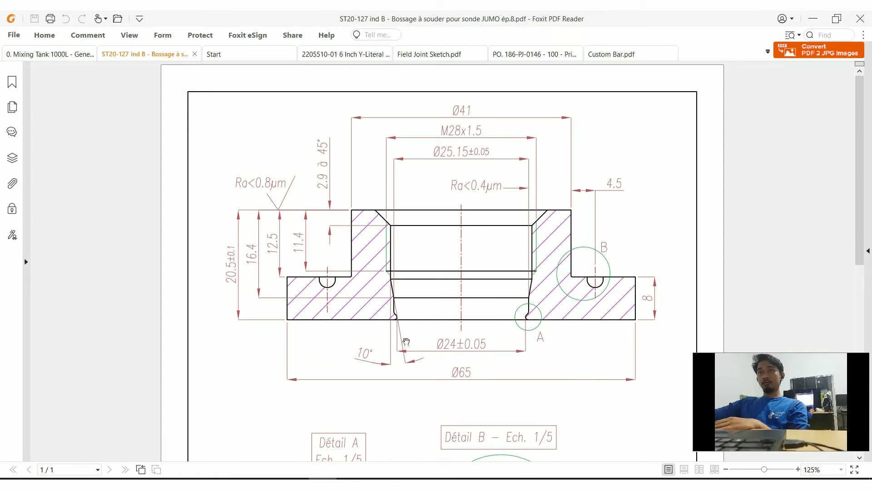
# Switch to WhatsApp, send the reply "ok" in the open chat and return to the JUMO boss PDF
pyautogui.hotkey('alt', 'Tab')
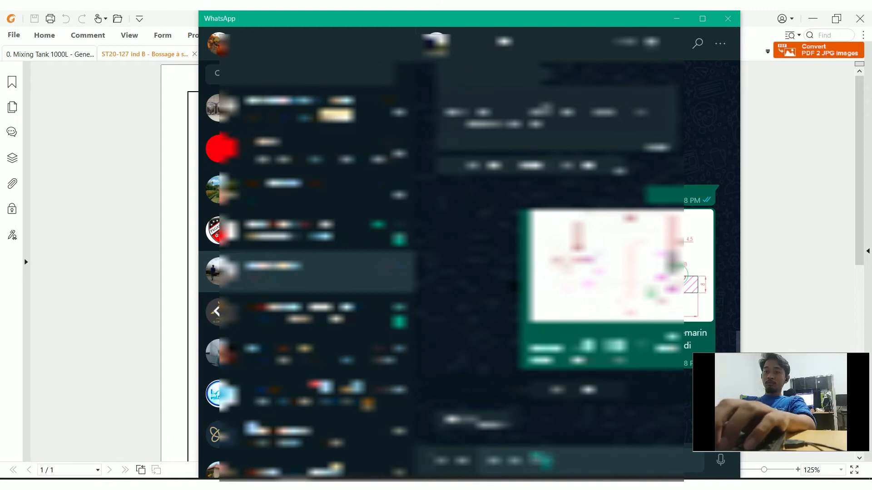
pyautogui.write('ok')
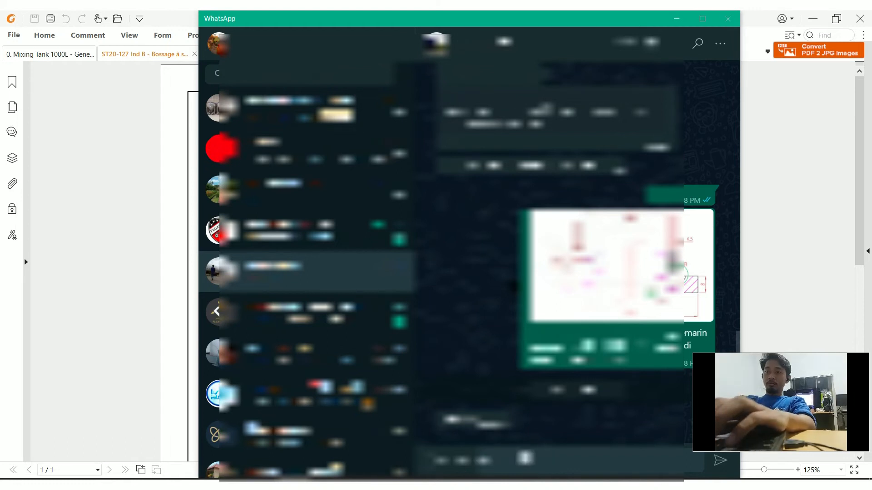
pyautogui.press('Return')
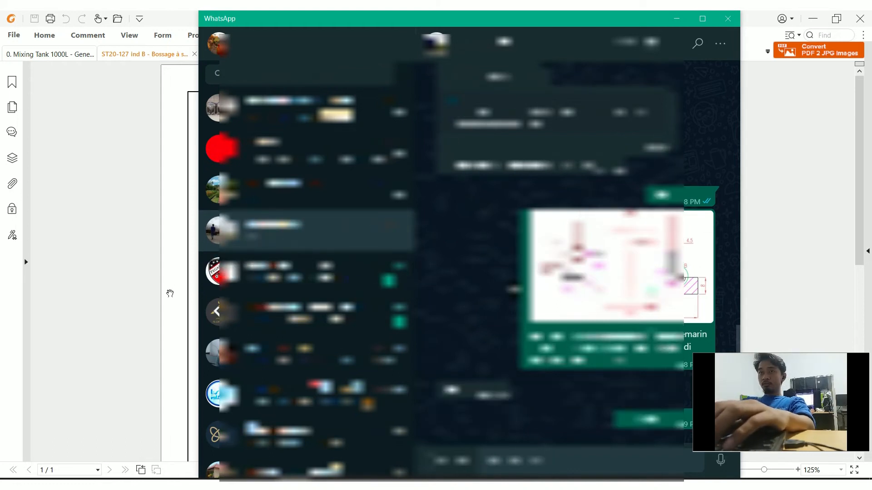
pyautogui.click(138, 263)
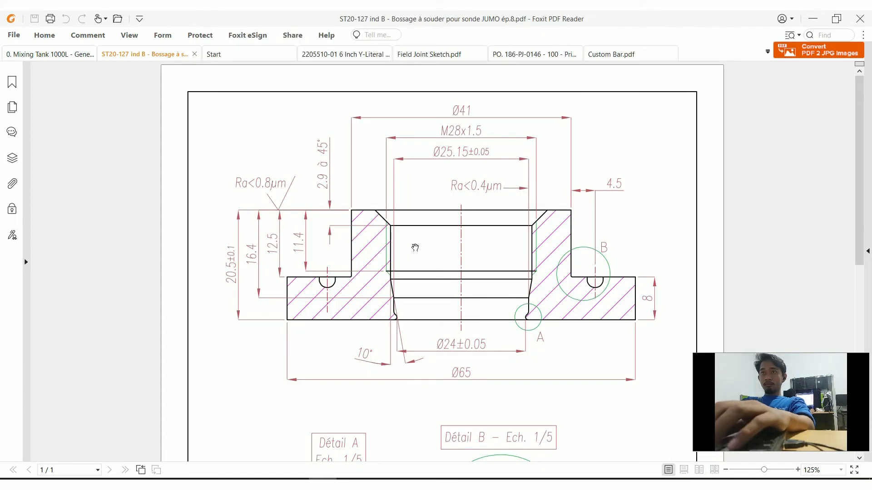
# Arrange the JUMO boss PDF and the Inventor adapter part side by side, each filling half the screen
pyautogui.moveTo(620, 18); pyautogui.dragTo(6, 102)
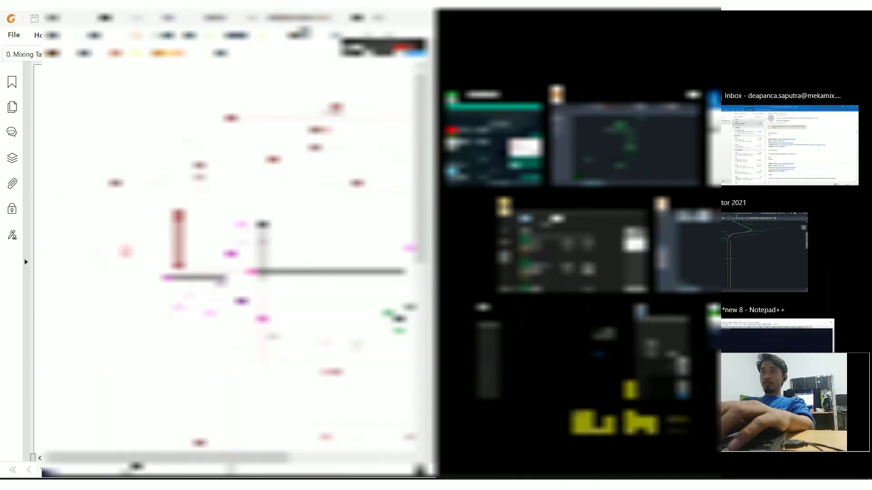
pyautogui.press('Escape')
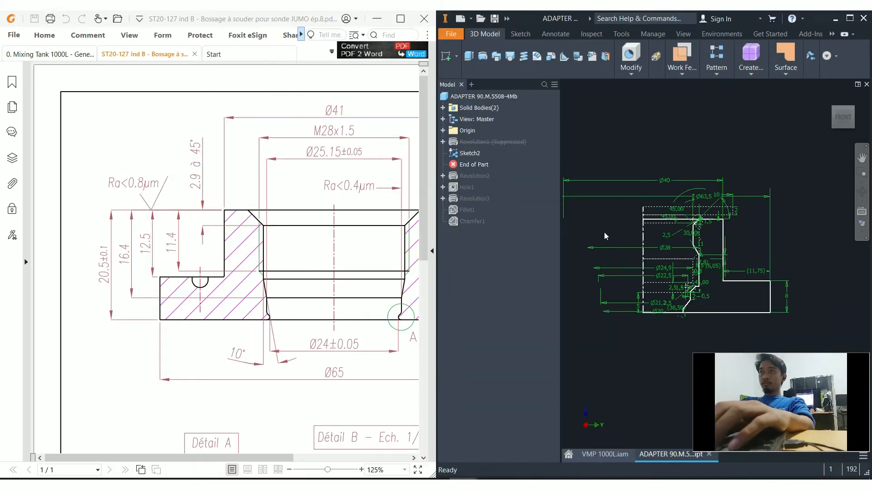
pyautogui.scroll(-2, 726, 268)
pyautogui.scroll(5, 725, 269)
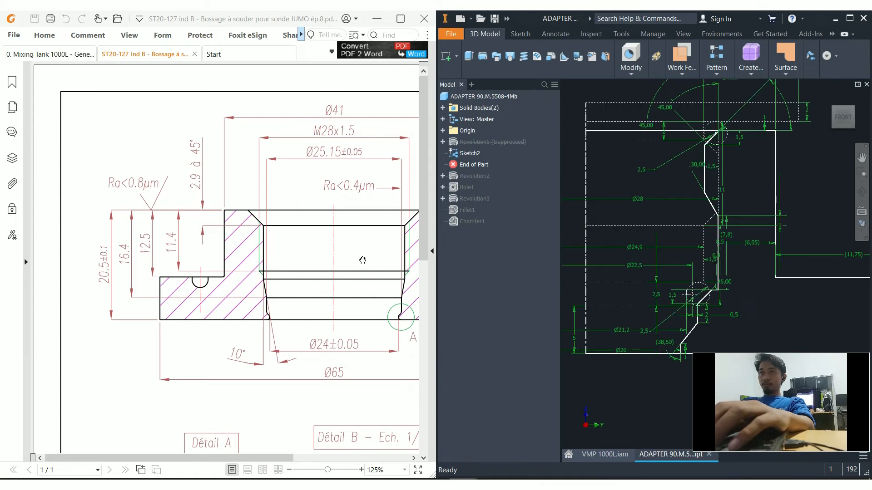
# Set the collar's outer diameter dimension in Sketch2 to 41 mm
pyautogui.moveTo(341, 244)
pyautogui.mouseDown()
pyautogui.moveTo(262, 245)
pyautogui.moveTo(270, 248)
pyautogui.mouseUp()
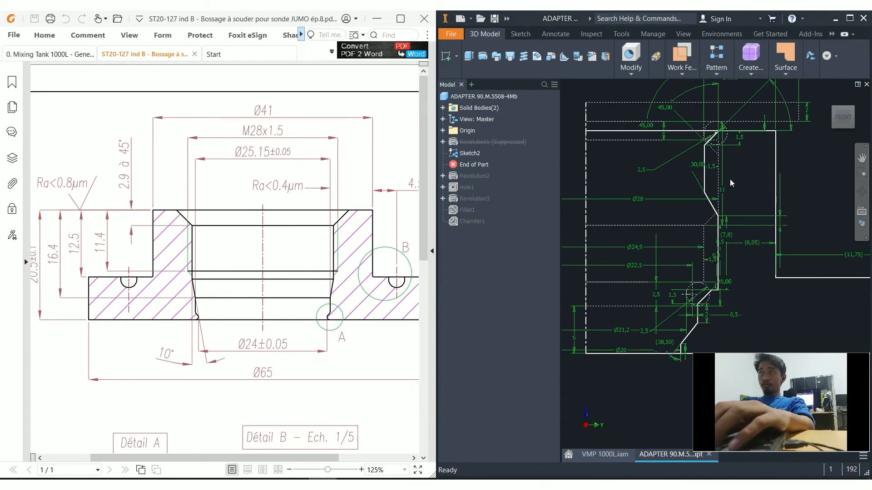
pyautogui.moveTo(737, 174); pyautogui.dragTo(727, 243, button='middle')
pyautogui.moveTo(680, 182); pyautogui.dragTo(687, 177, button='middle')
pyautogui.doubleClick(638, 104)
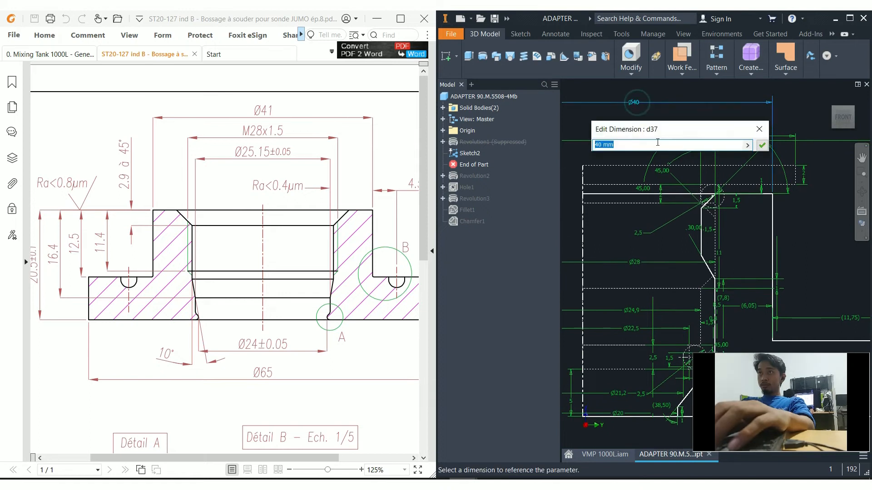
pyautogui.press('Return')
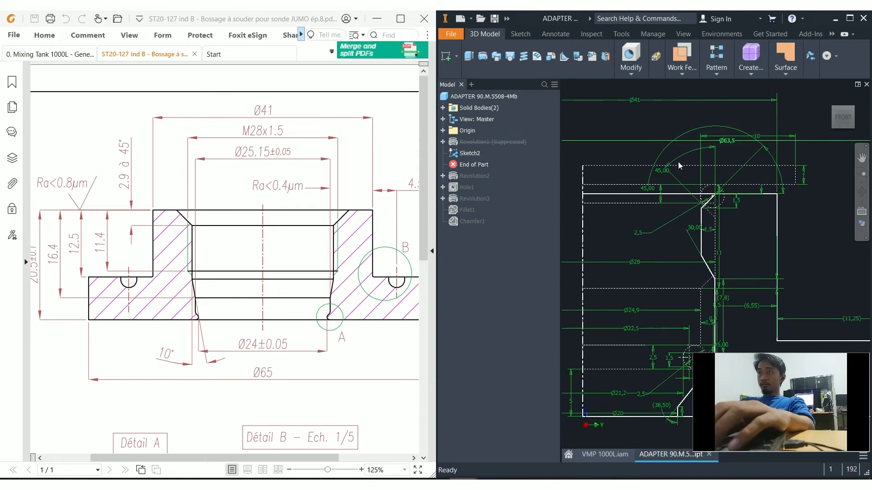
# Enter 8 mm for the flange thickness dimension in Sketch2, as in the boss drawing
pyautogui.moveTo(234, 249); pyautogui.dragTo(256, 247)
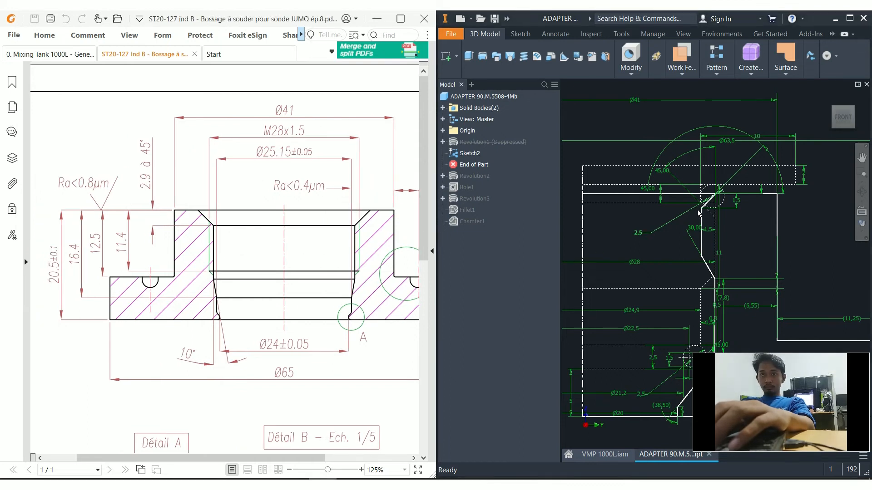
pyautogui.scroll(-3, 698, 212)
pyautogui.moveTo(721, 248)
pyautogui.mouseDown(button='middle')
pyautogui.moveTo(835, 245)
pyautogui.moveTo(635, 223)
pyautogui.moveTo(660, 229)
pyautogui.mouseUp(button='middle')
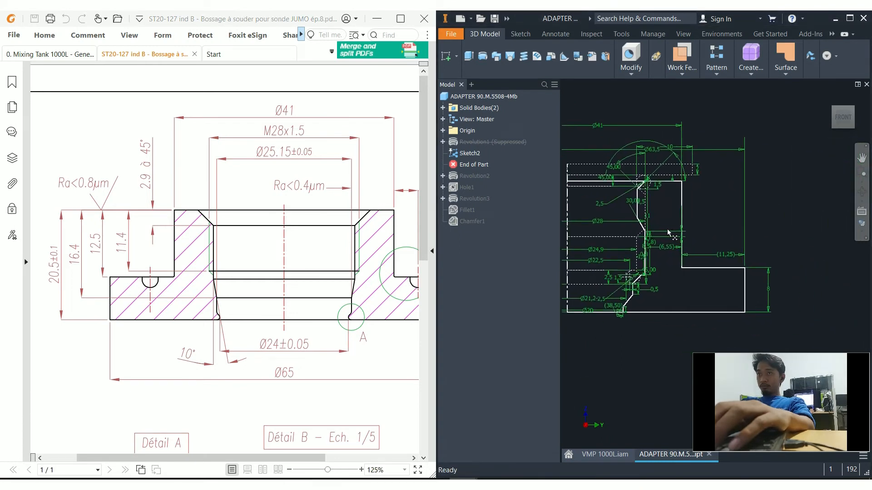
pyautogui.moveTo(276, 239); pyautogui.dragTo(239, 250)
pyautogui.doubleClick(772, 289)
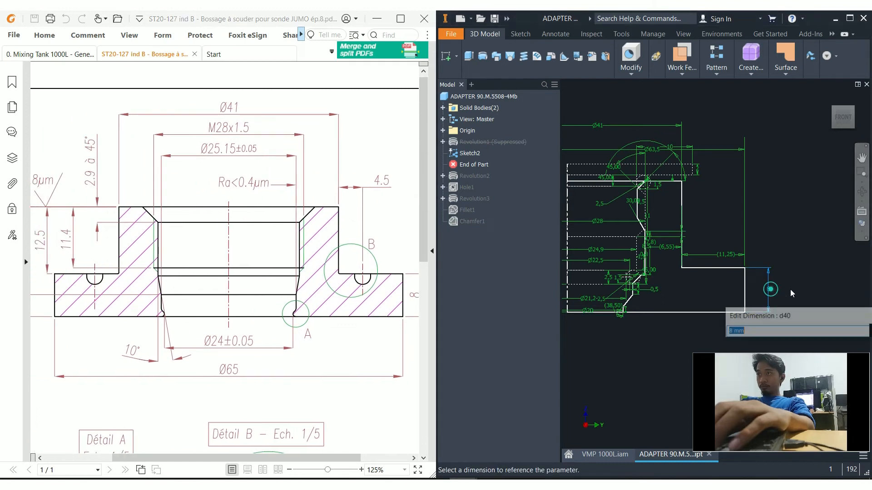
pyautogui.write('8')
pyautogui.press('Return')
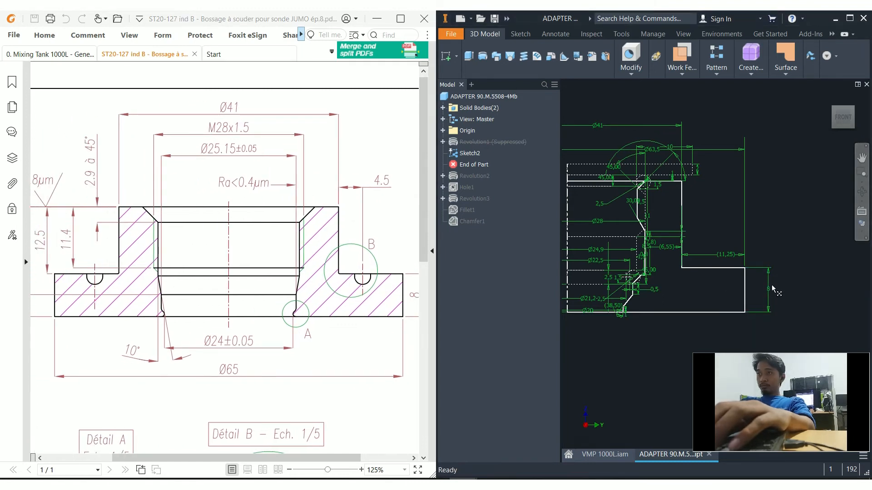
# Open Sketch2 for editing and delete the solid vertical bore line below the slanted relief line
pyautogui.moveTo(707, 216); pyautogui.dragTo(722, 220, button='middle')
pyautogui.scroll(-5, 668, 208)
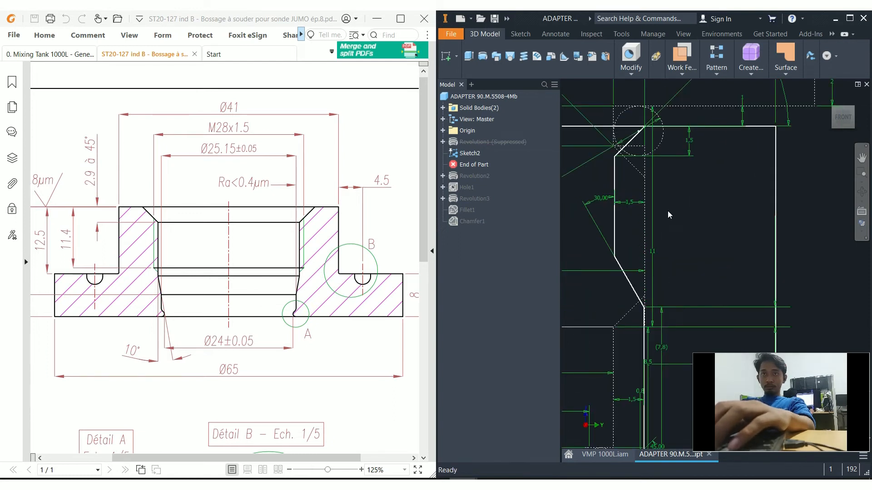
pyautogui.moveTo(666, 210); pyautogui.dragTo(667, 220, button='middle')
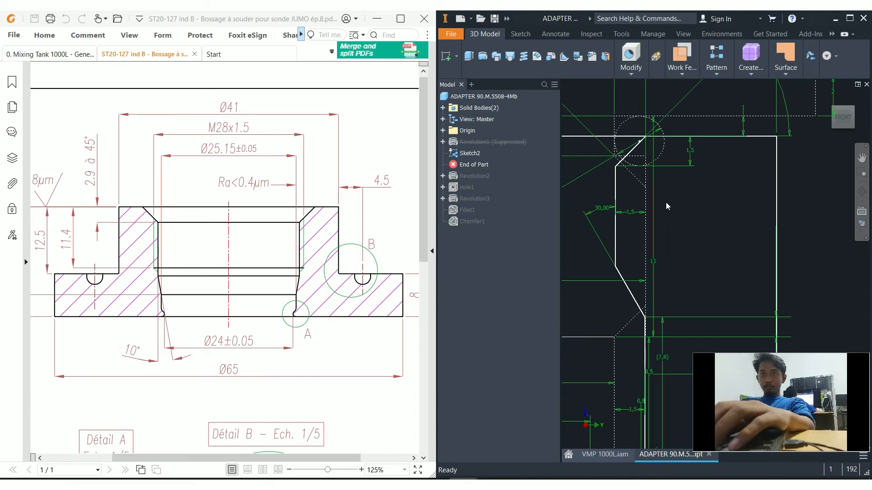
pyautogui.moveTo(649, 212); pyautogui.dragTo(728, 208, button='middle')
pyautogui.scroll(-2, 701, 217)
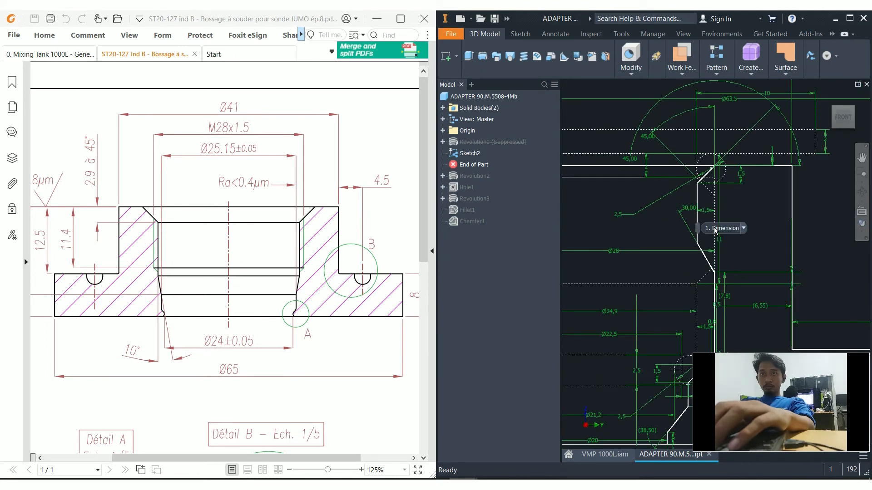
pyautogui.moveTo(694, 266); pyautogui.dragTo(664, 219, button='middle')
pyautogui.scroll(8, 687, 275)
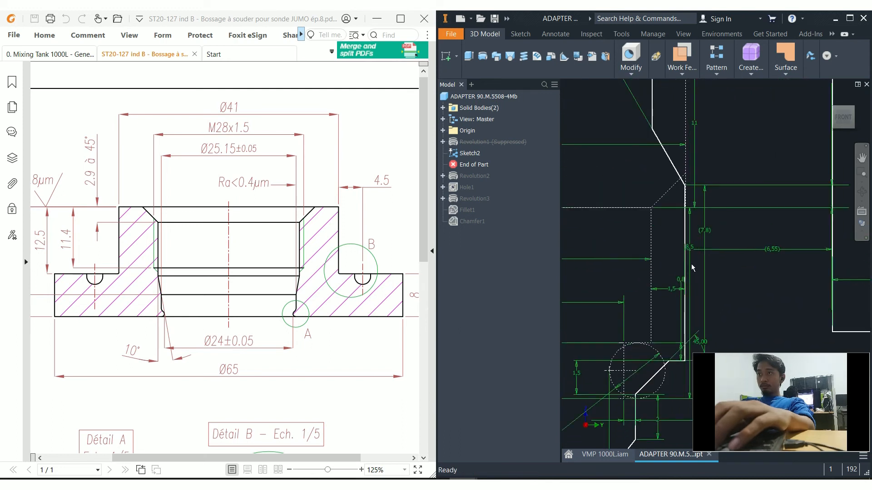
pyautogui.click(691, 245)
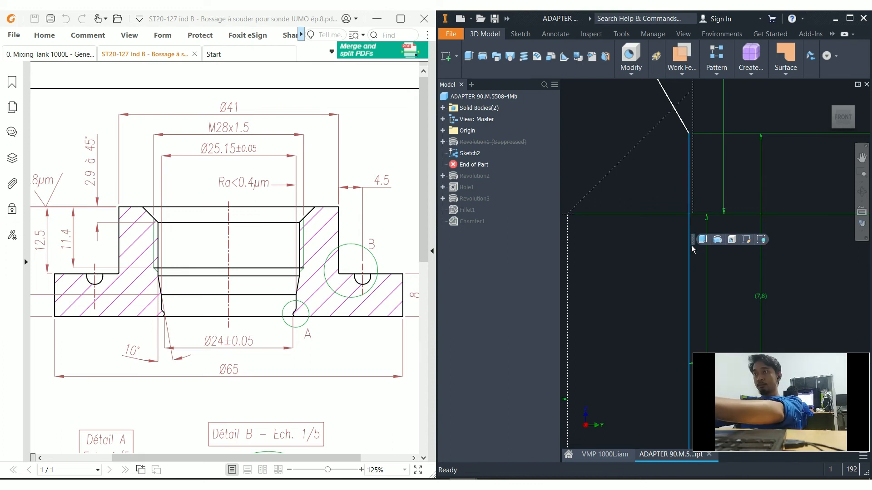
pyautogui.click(689, 252)
pyautogui.doubleClick(691, 247)
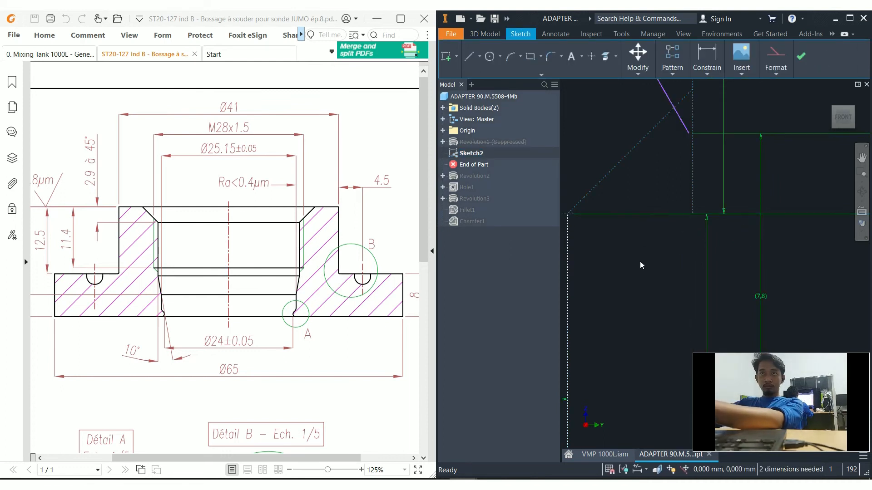
# Delete the slanted 30° relief line and the short horizontal line above the lower 45° line in Sketch2
pyautogui.scroll(-3, 638, 269)
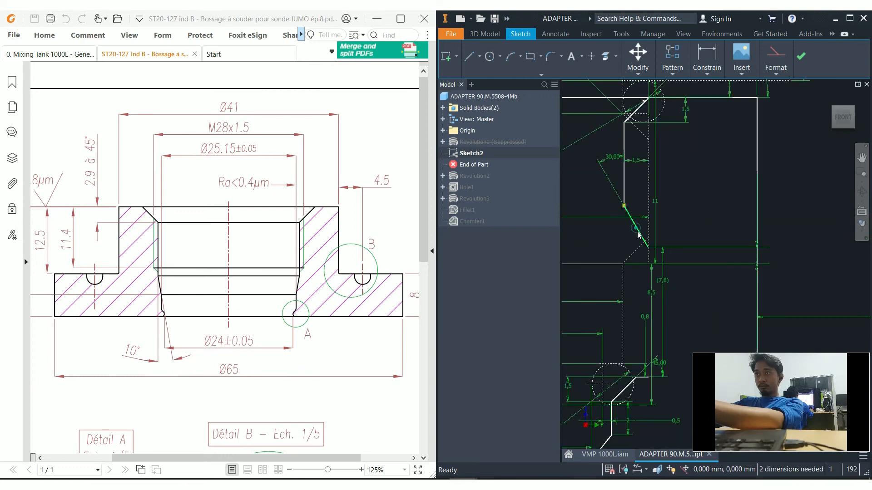
pyautogui.scroll(5, 650, 362)
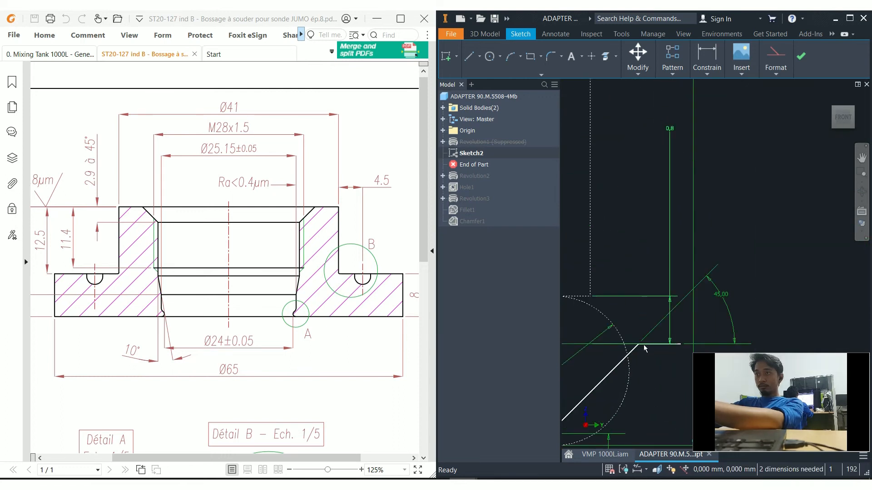
pyautogui.moveTo(681, 362); pyautogui.dragTo(683, 363)
pyautogui.press('Delete')
# Extend the vertical bore line in Sketch2 down to the short slanted relief line at the lower construction circle
pyautogui.scroll(-4, 645, 324)
pyautogui.moveTo(658, 248)
pyautogui.mouseDown(button='middle')
pyautogui.moveTo(661, 370)
pyautogui.moveTo(683, 282)
pyautogui.mouseUp(button='middle')
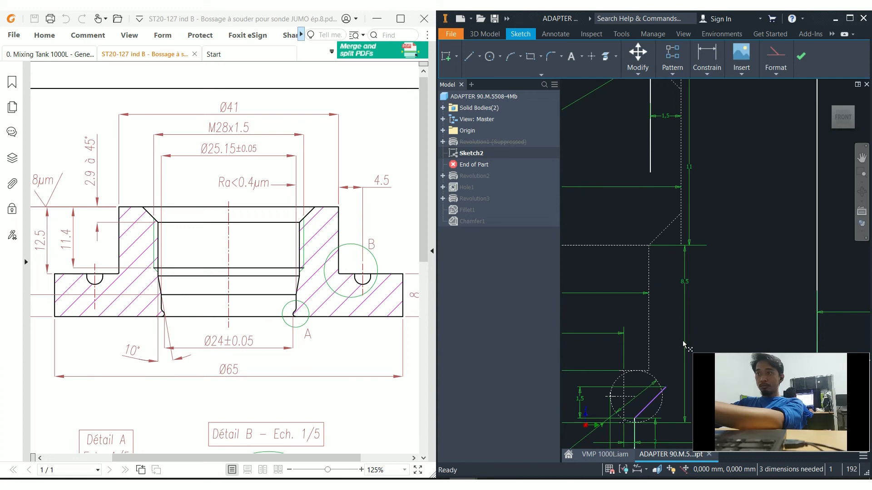
pyautogui.click(639, 76)
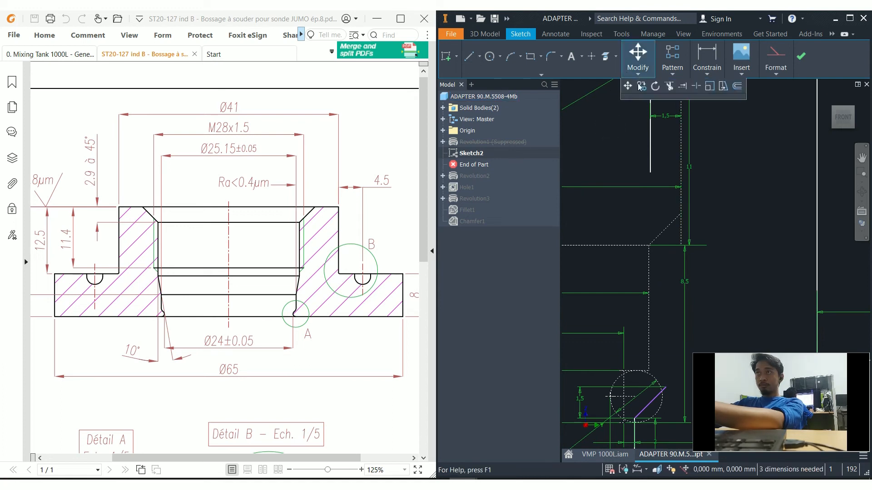
pyautogui.moveTo(651, 172)
pyautogui.mouseDown()
pyautogui.moveTo(671, 271)
pyautogui.moveTo(676, 413)
pyautogui.moveTo(663, 409)
pyautogui.mouseUp()
pyautogui.scroll(-5, 659, 407)
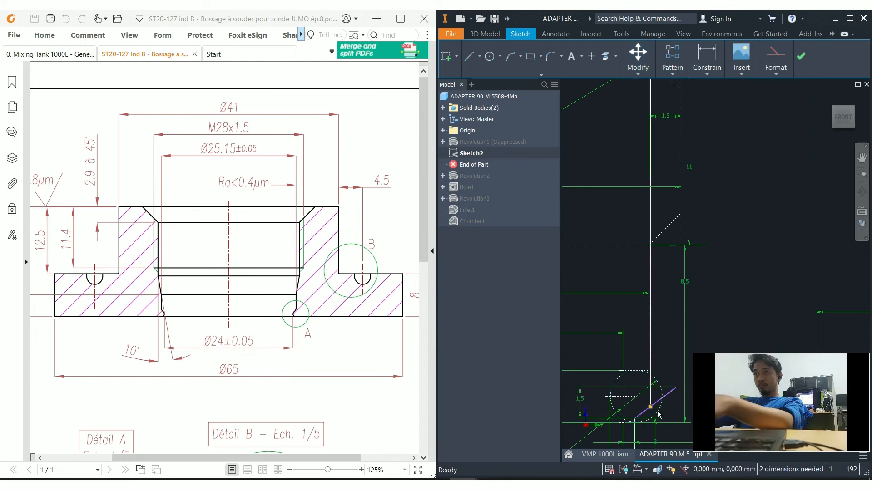
# Trim the slanted relief line beyond the vertical bore line and delete its leftover outer piece
pyautogui.moveTo(661, 416); pyautogui.dragTo(667, 276, button='middle')
pyautogui.scroll(3, 666, 276)
pyautogui.press('x')
pyautogui.scroll(4, 668, 272)
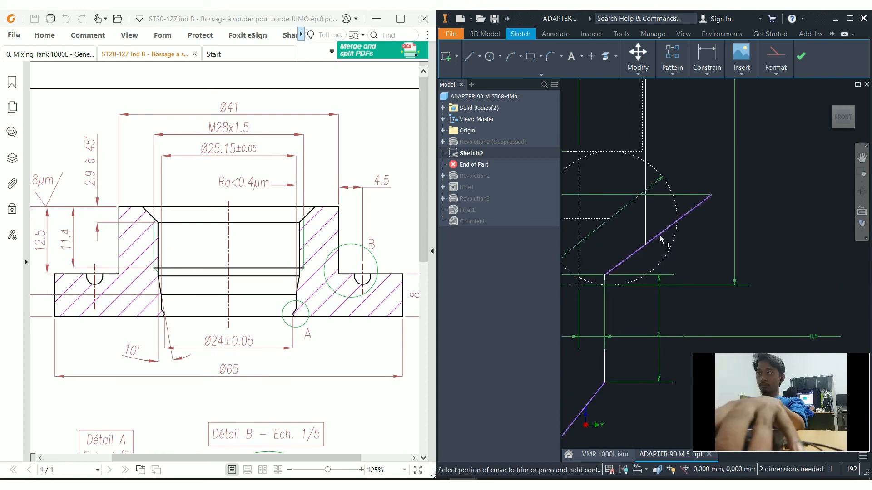
pyautogui.click(662, 237)
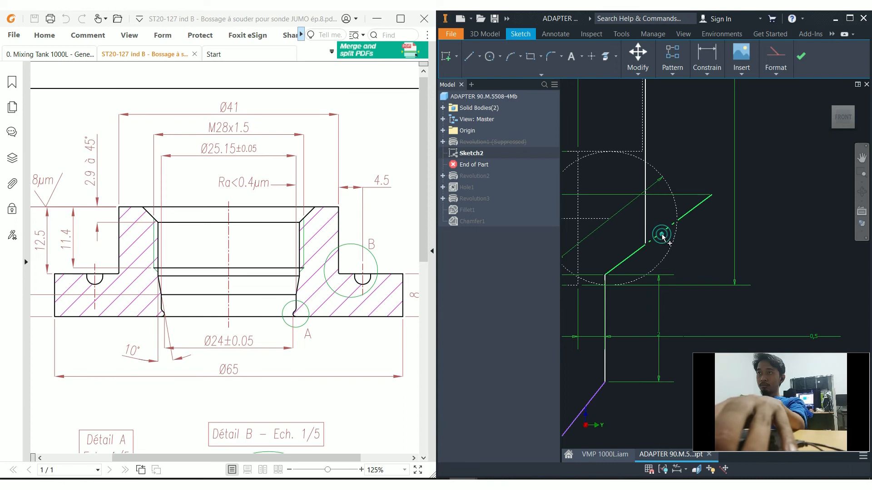
pyautogui.rightClick(699, 210)
pyautogui.click(697, 177)
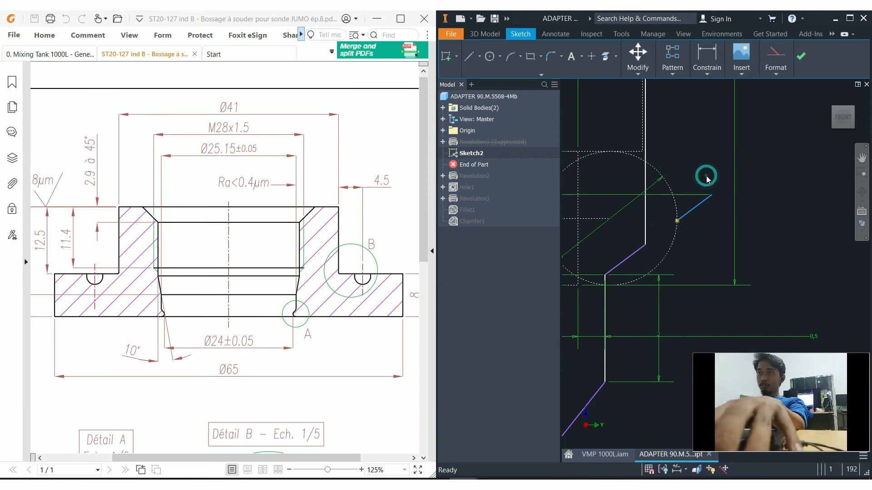
pyautogui.scroll(3, 689, 206)
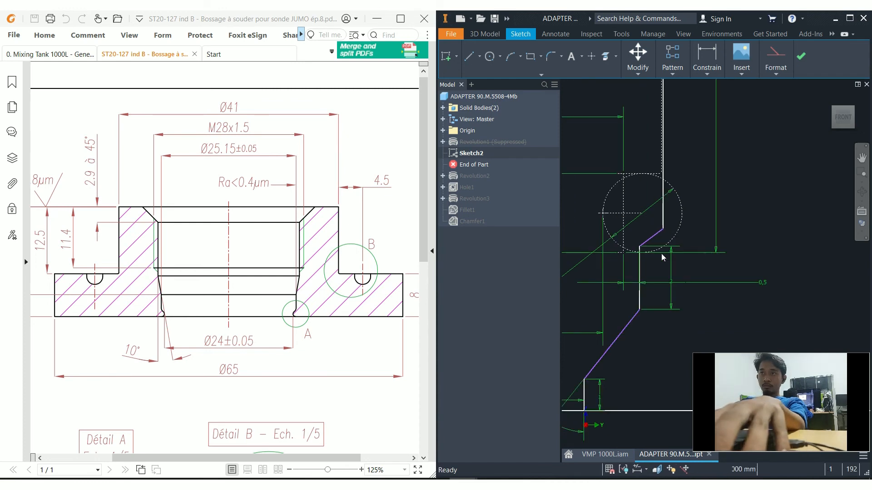
# Try to add a diameter dimension between the vertical bore line and the centreline
pyautogui.scroll(5, 647, 282)
pyautogui.moveTo(679, 230); pyautogui.dragTo(683, 275, button='middle')
pyautogui.moveTo(661, 176); pyautogui.dragTo(734, 168, button='middle')
pyautogui.press('d')
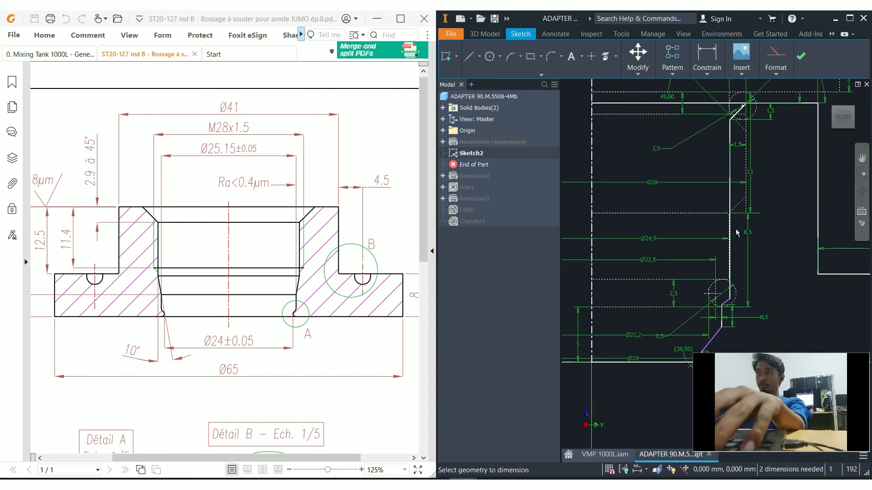
pyautogui.click(731, 262)
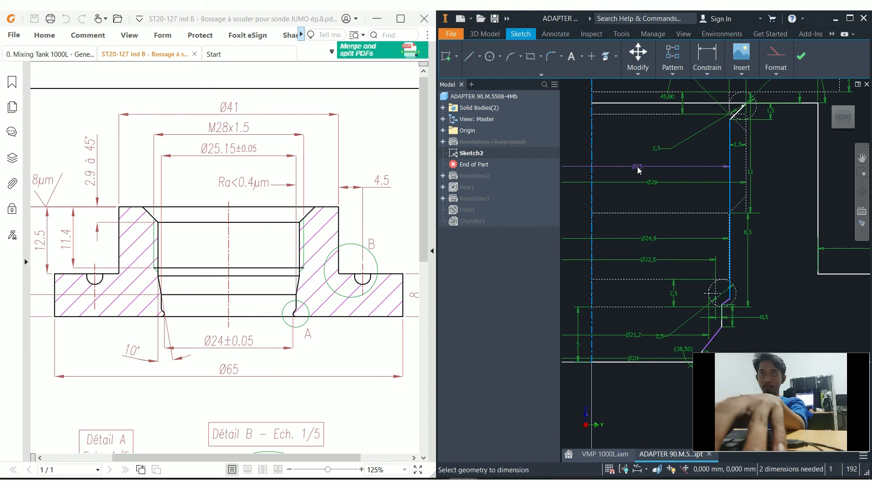
pyautogui.click(638, 167)
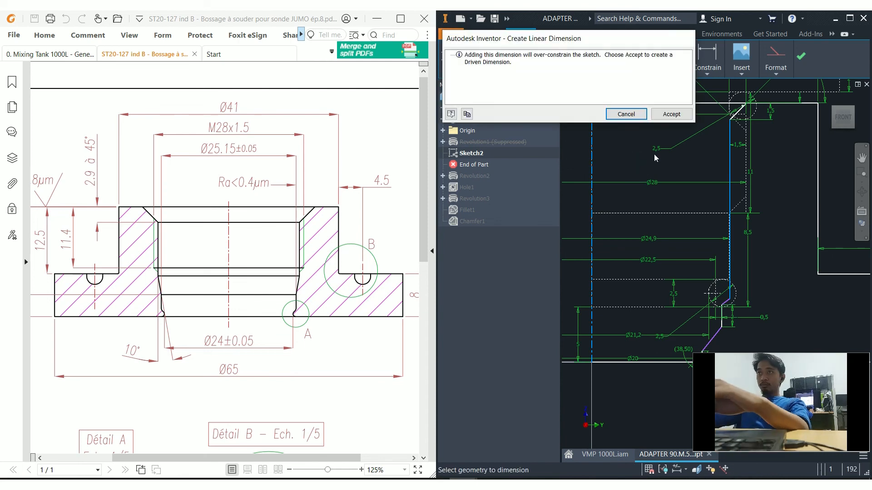
pyautogui.click(672, 114)
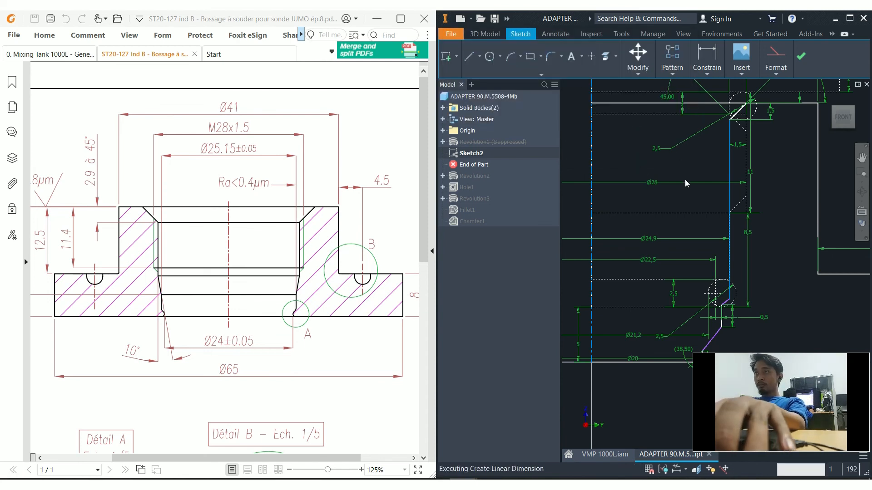
# Try 26 mm for the 24.9 mm diameter dimension in Sketch2 and undo the change
pyautogui.click(668, 239)
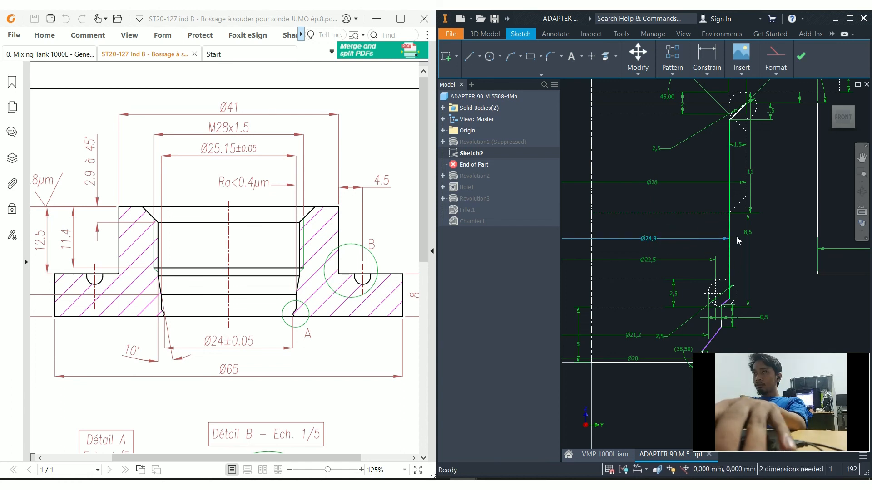
pyautogui.scroll(2, 734, 241)
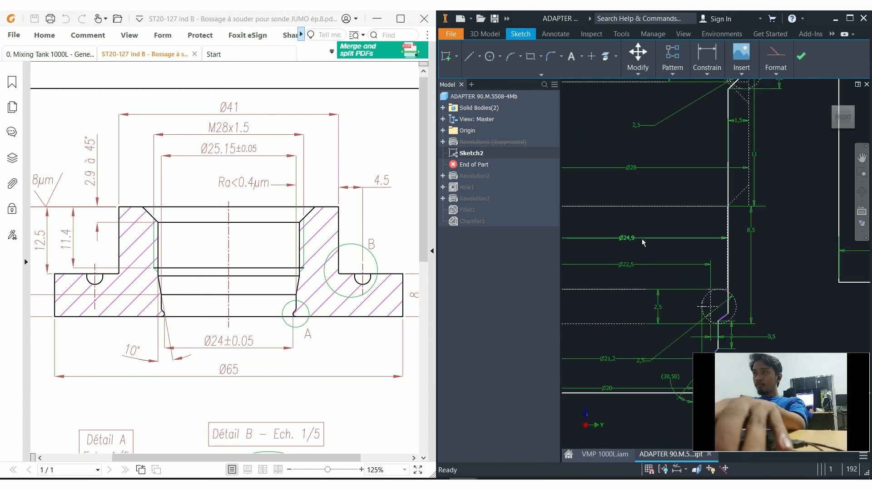
pyautogui.doubleClick(661, 232)
pyautogui.write('26')
pyautogui.press('Return')
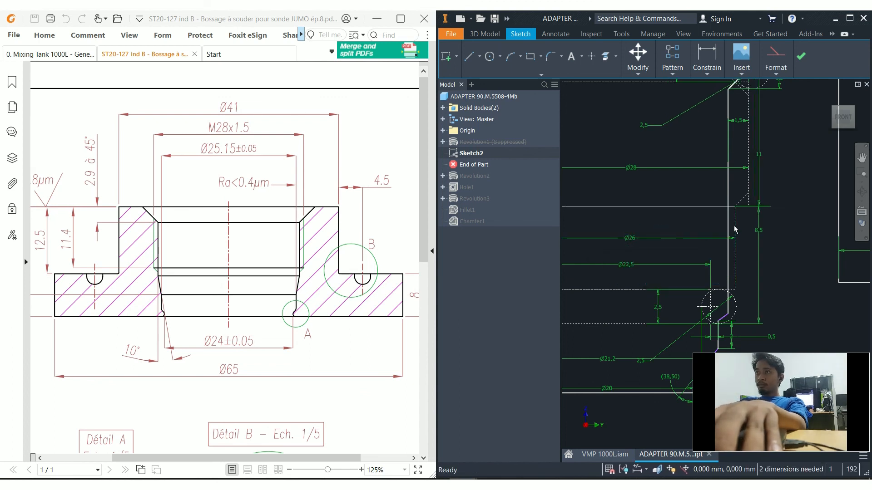
pyautogui.hotkey('ctrl', 'z')
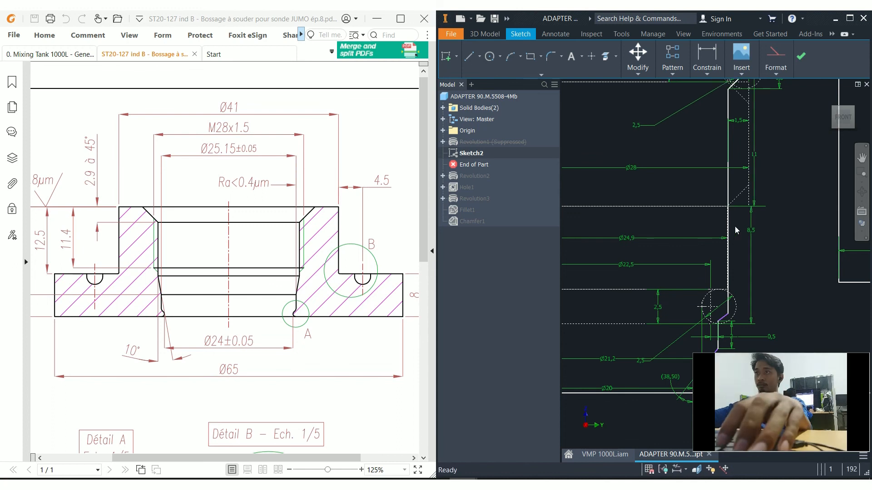
# Delete the horizontal 1.5 mm dimension between the vertical bore line and the dotted thread line
pyautogui.press('F2')
pyautogui.moveTo(732, 216)
pyautogui.mouseDown(button='middle')
pyautogui.moveTo(723, 158)
pyautogui.moveTo(735, 150)
pyautogui.moveTo(719, 329)
pyautogui.mouseUp(button='middle')
pyautogui.scroll(2, 730, 264)
pyautogui.scroll(-3, 735, 190)
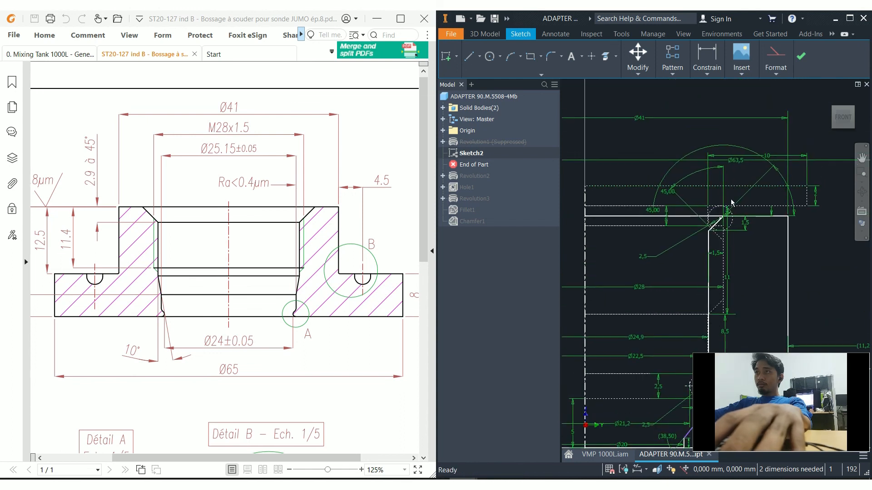
pyautogui.scroll(4, 719, 217)
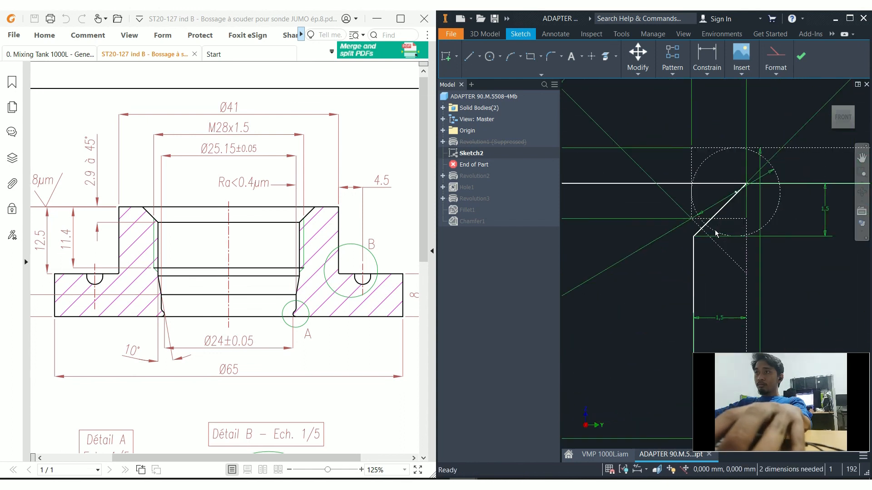
pyautogui.click(695, 273)
pyautogui.scroll(-4, 663, 251)
pyautogui.moveTo(683, 360); pyautogui.dragTo(679, 240, button='middle')
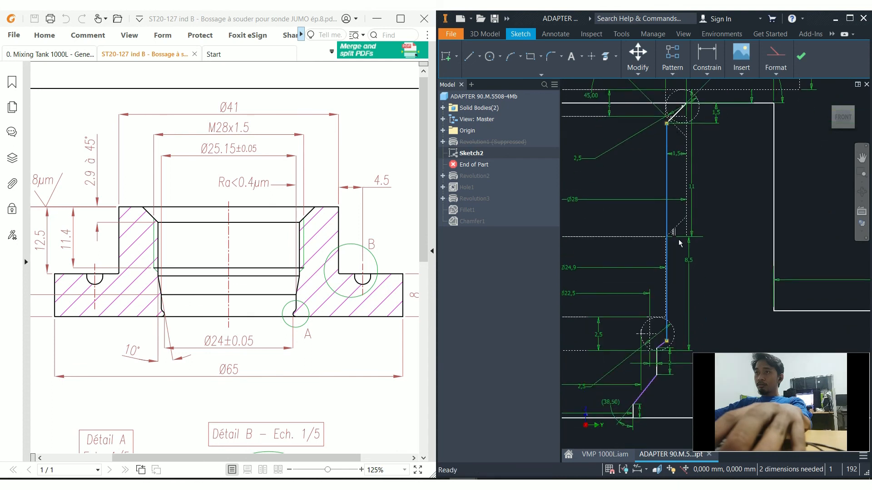
pyautogui.click(684, 161)
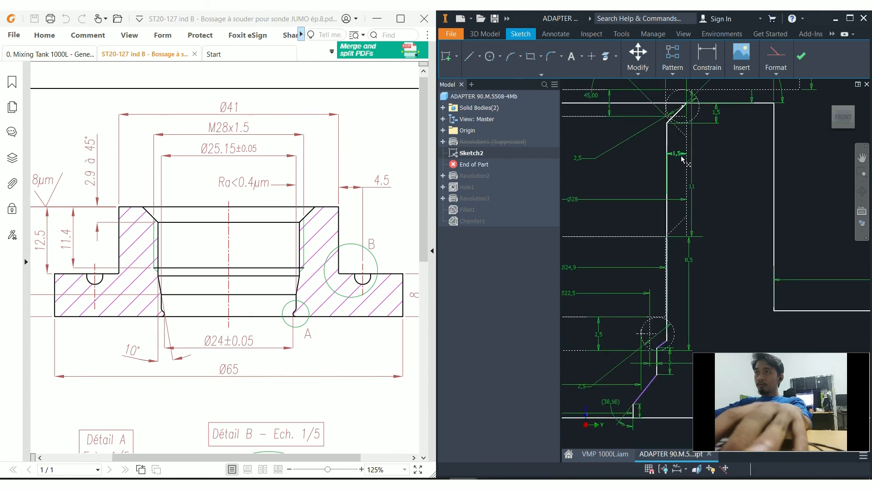
pyautogui.press('Delete')
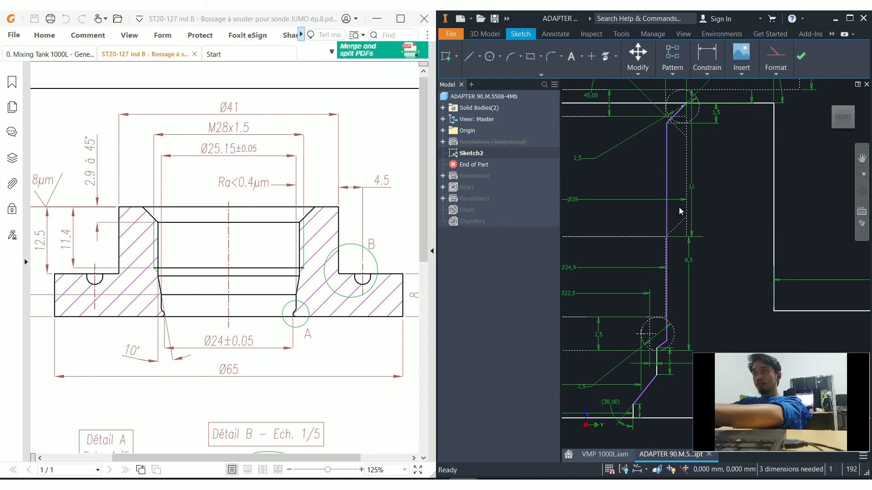
# Dimension the vertical bore line's horizontal distance from the centreline and open the new dimension for editing
pyautogui.press('d')
pyautogui.click(664, 181)
pyautogui.moveTo(664, 180); pyautogui.dragTo(825, 180, button='middle')
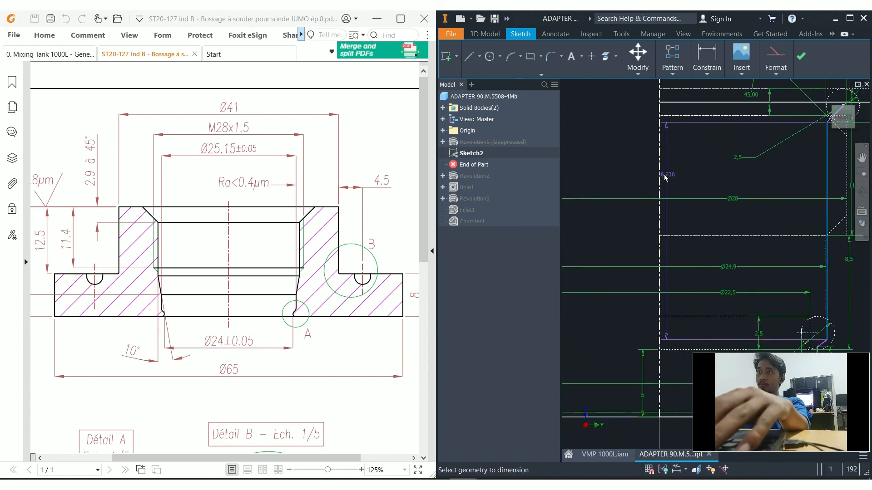
pyautogui.click(661, 175)
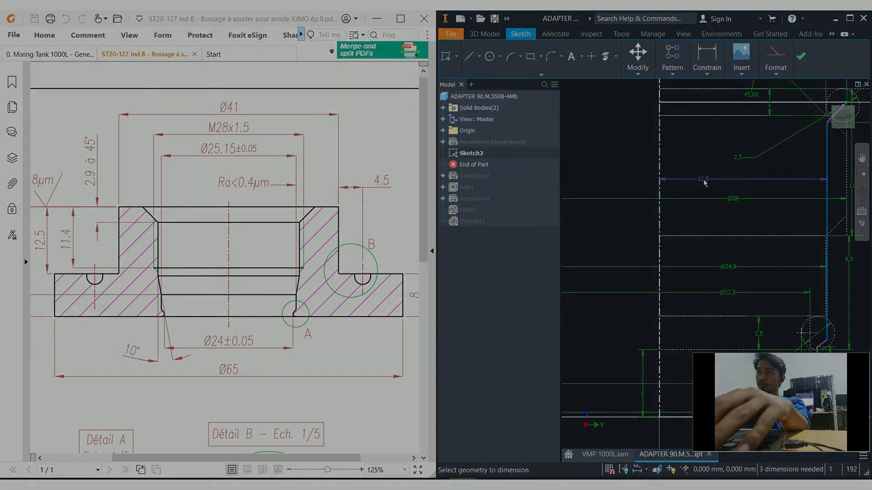
pyautogui.click(703, 179)
pyautogui.click(703, 180)
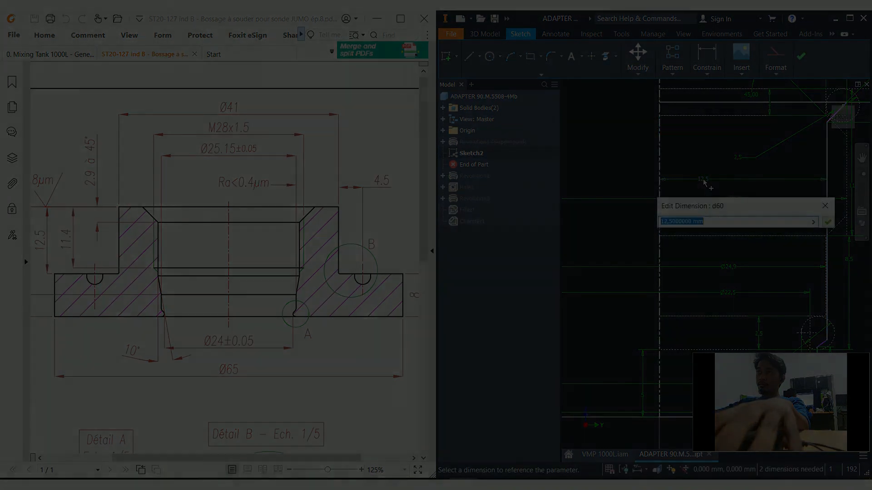